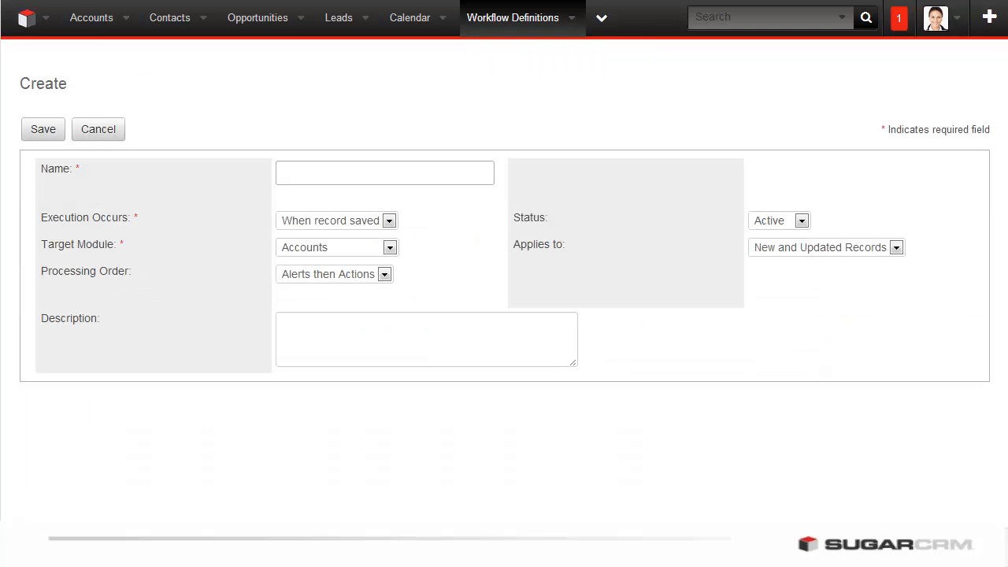
# - Save a workflow named "When a Lead is Assigned with no action for 6 hours" that executes after time elapses and targets Leads
pyautogui.write('When a Lead is Assigned with no action ')
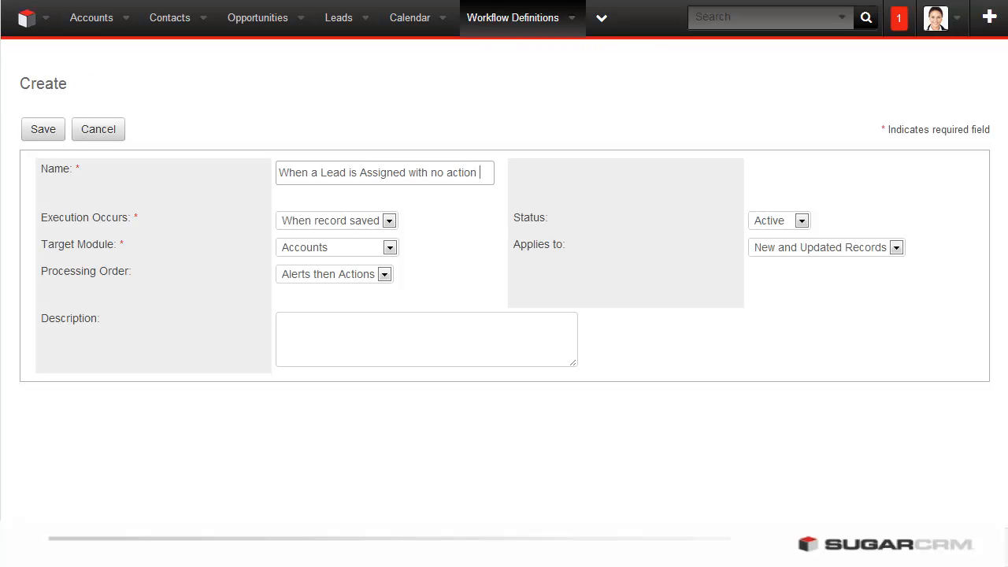
pyautogui.write('for 6 hours')
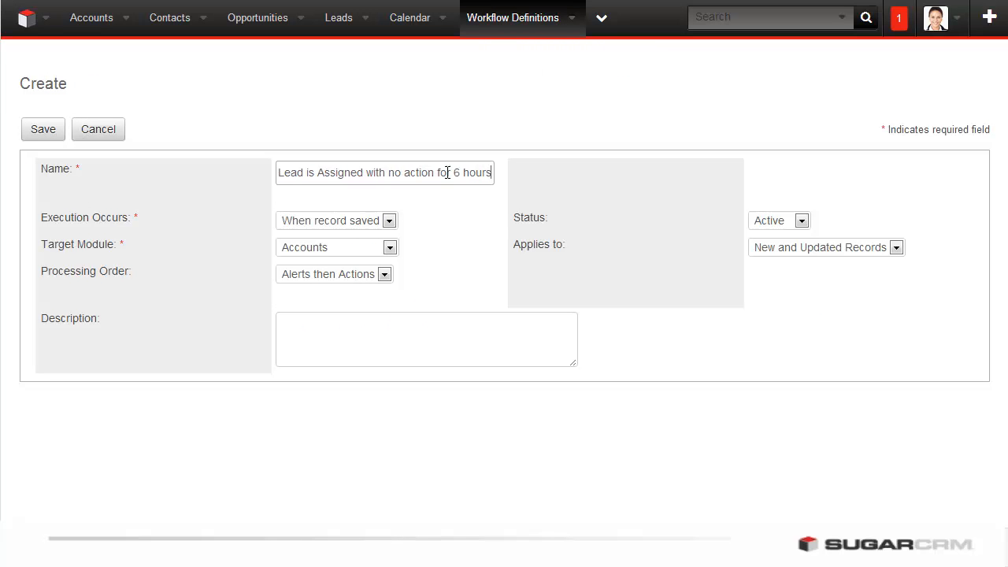
pyautogui.click(351, 225)
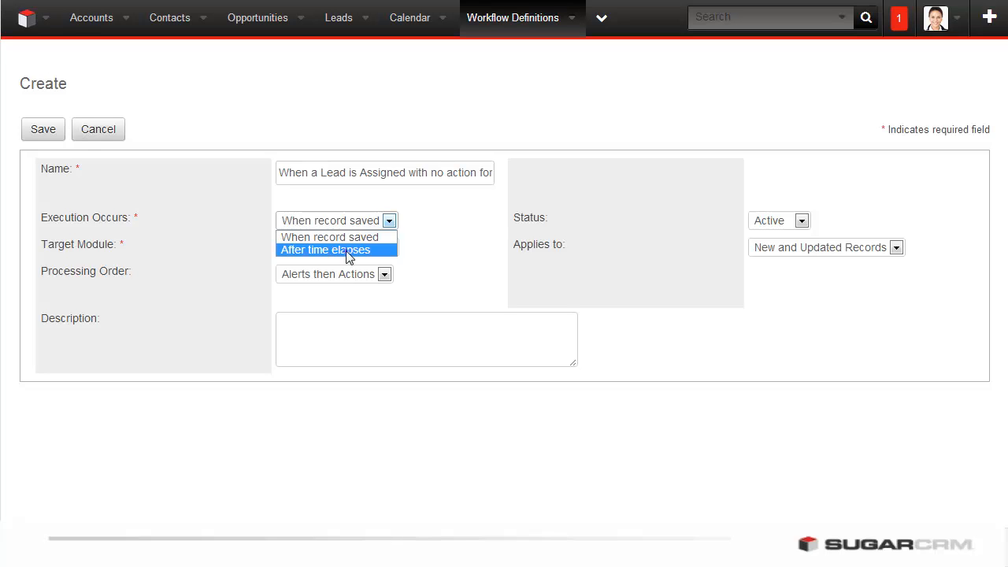
pyautogui.click(348, 250)
pyautogui.click(349, 254)
pyautogui.click(308, 400)
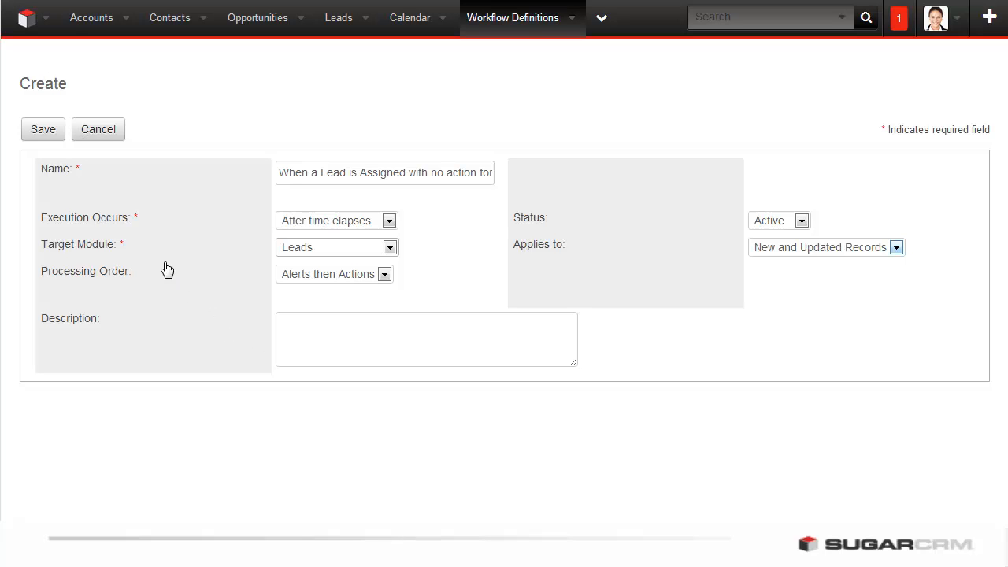
pyautogui.click(28, 130)
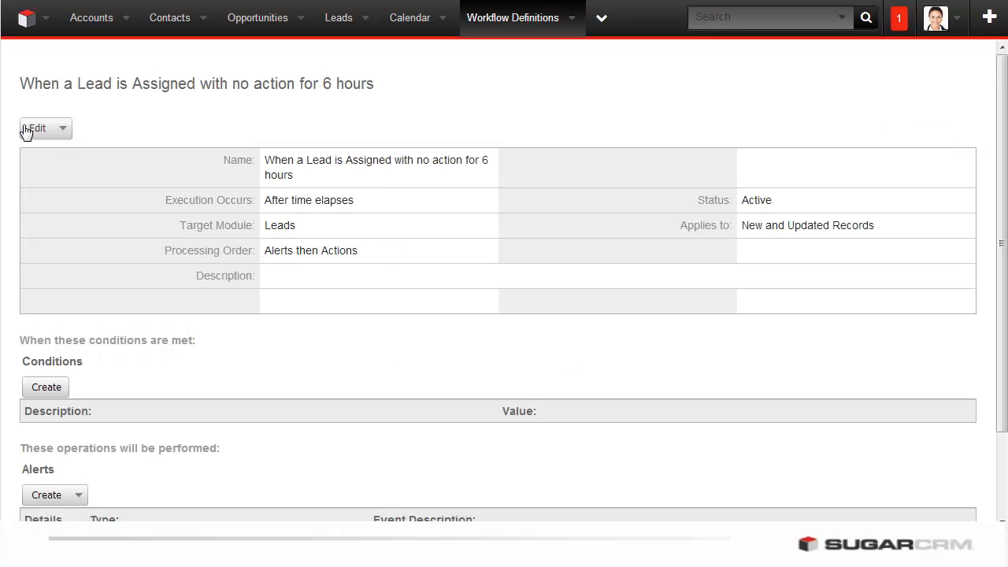
# - Add a workflow condition that the Status field does not change for 6 hours
pyautogui.click(38, 389)
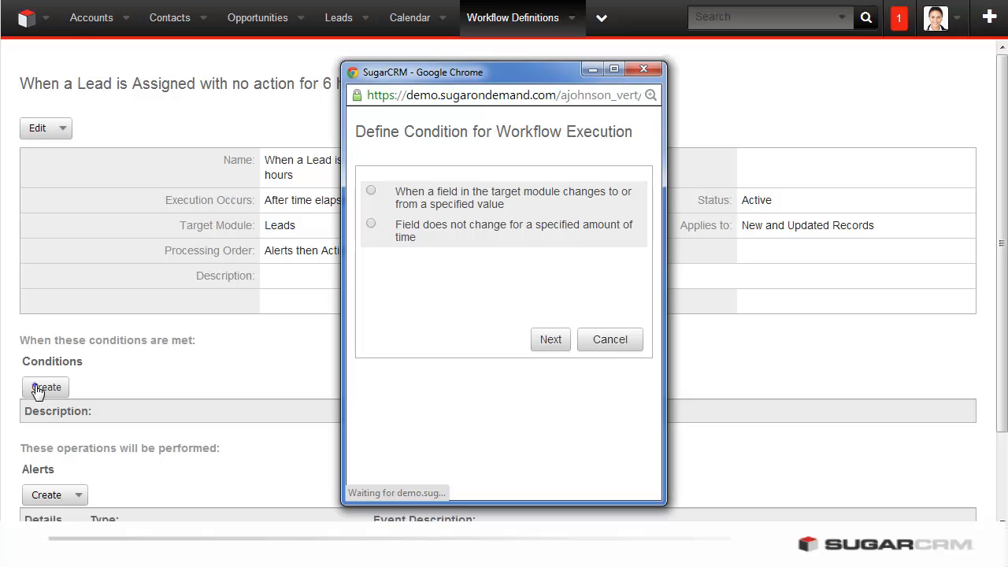
pyautogui.click(372, 224)
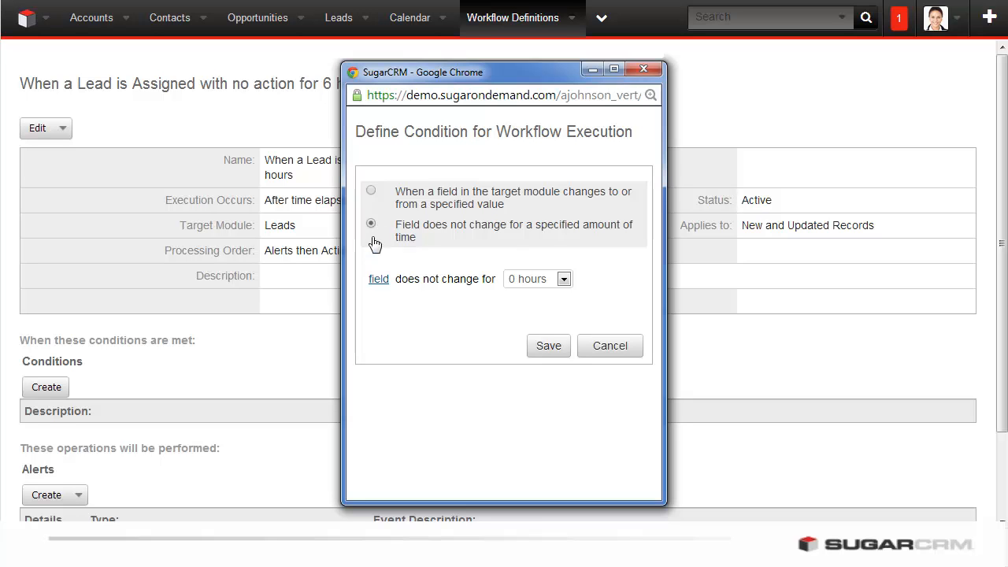
pyautogui.click(376, 283)
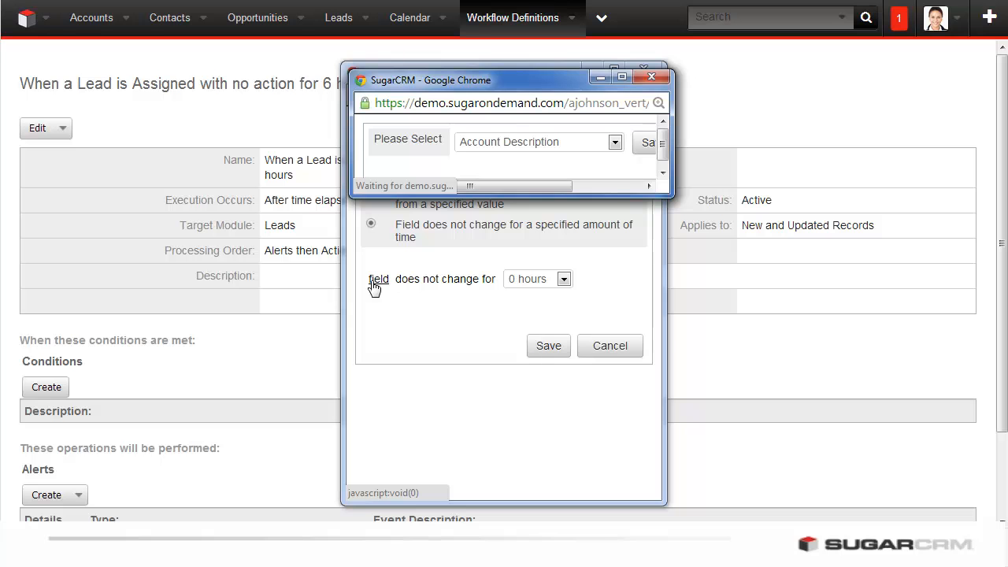
pyautogui.click(614, 142)
pyautogui.scroll(-8, 611, 354)
pyautogui.click(504, 350)
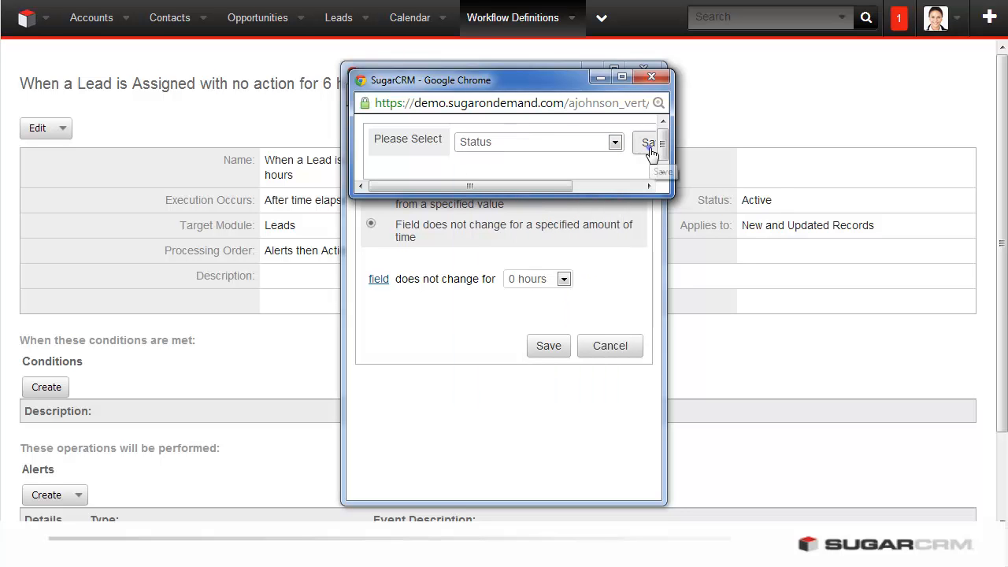
pyautogui.click(651, 144)
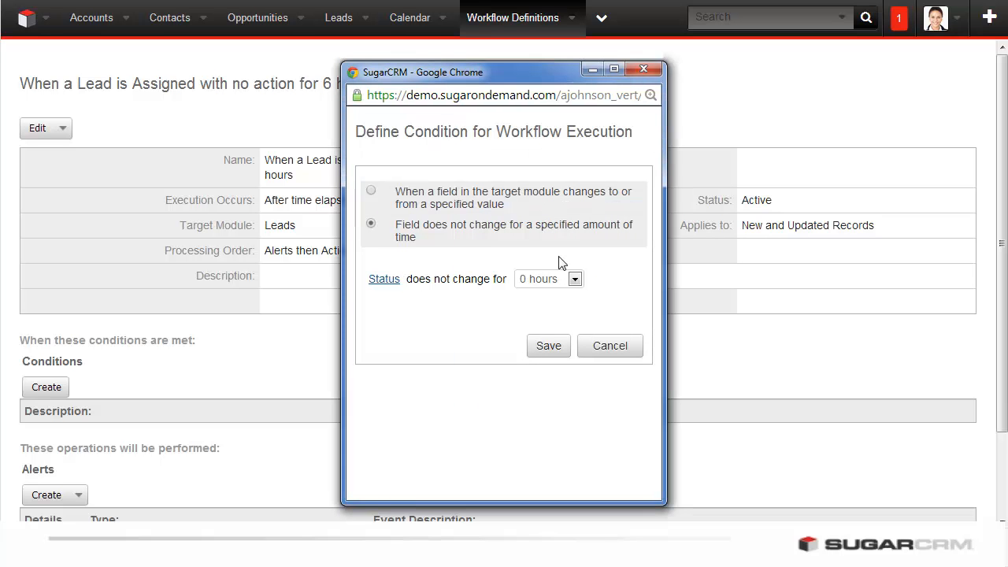
pyautogui.click(541, 279)
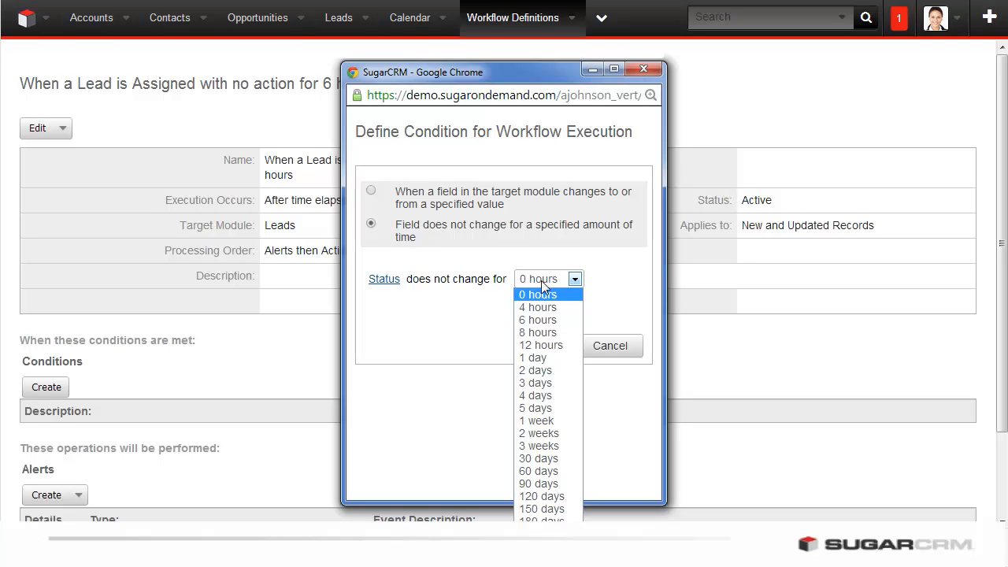
pyautogui.click(543, 320)
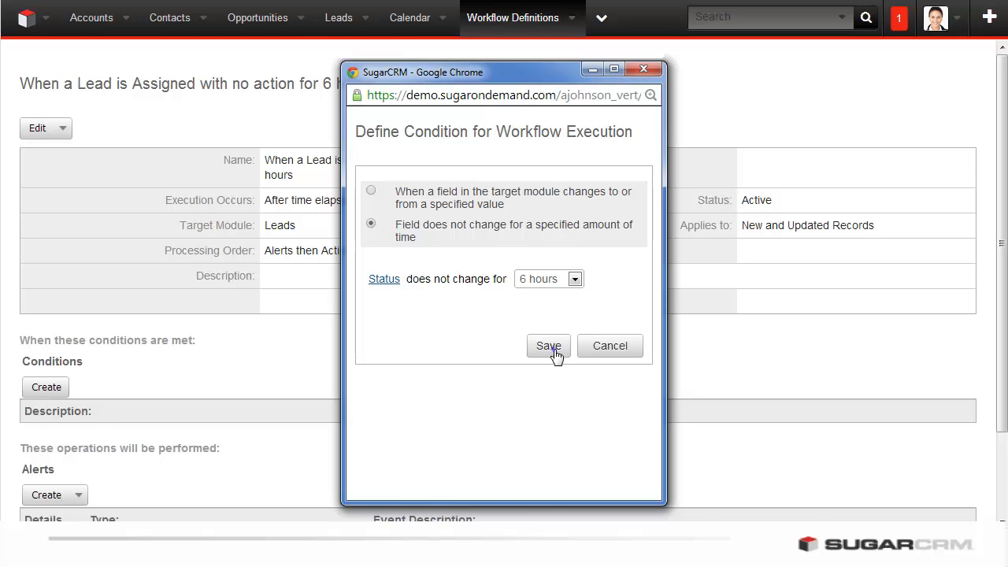
pyautogui.click(554, 353)
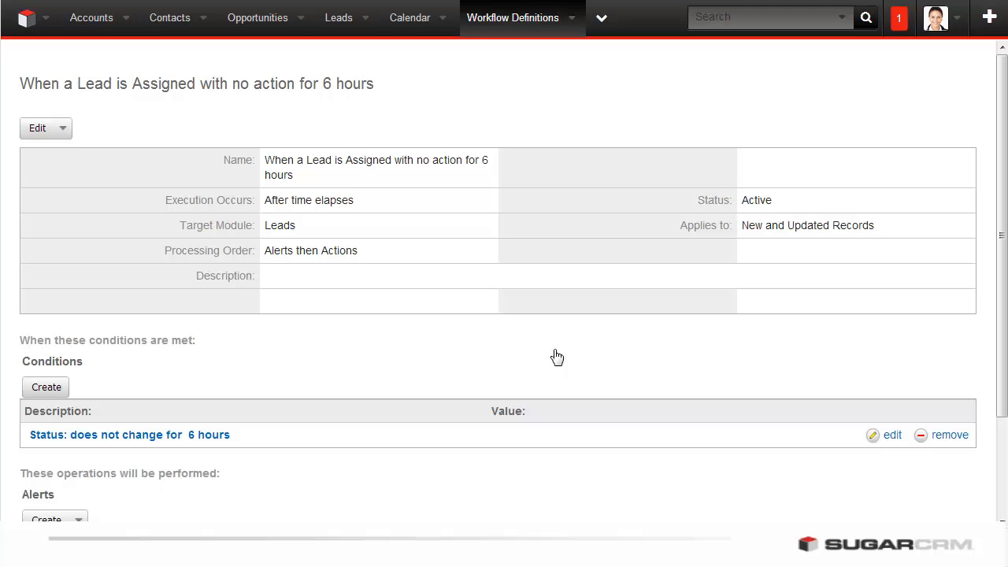
# - Start a second condition of the type "When a field in the target module contains a specified value"
pyautogui.click(44, 391)
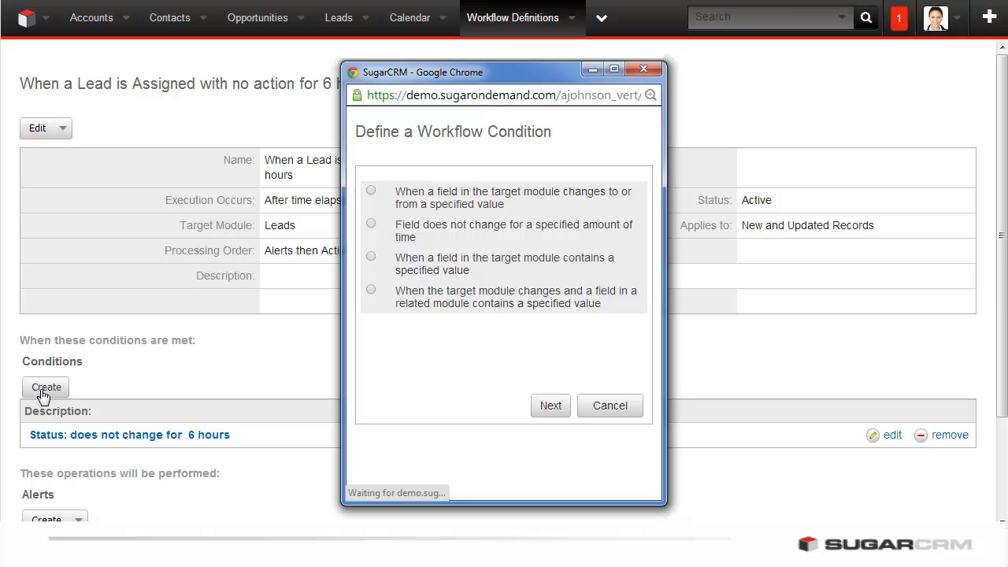
pyautogui.click(372, 258)
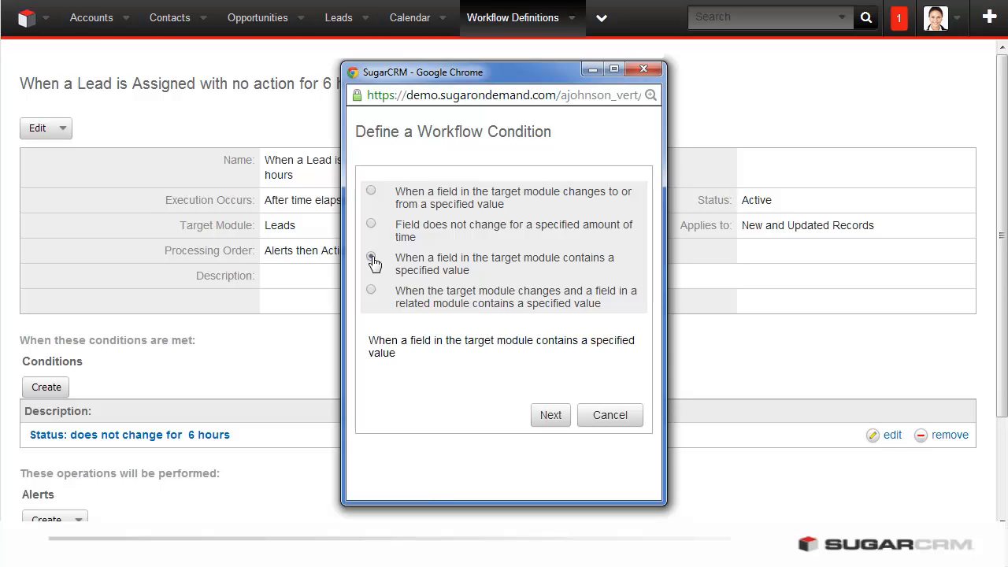
pyautogui.click(551, 415)
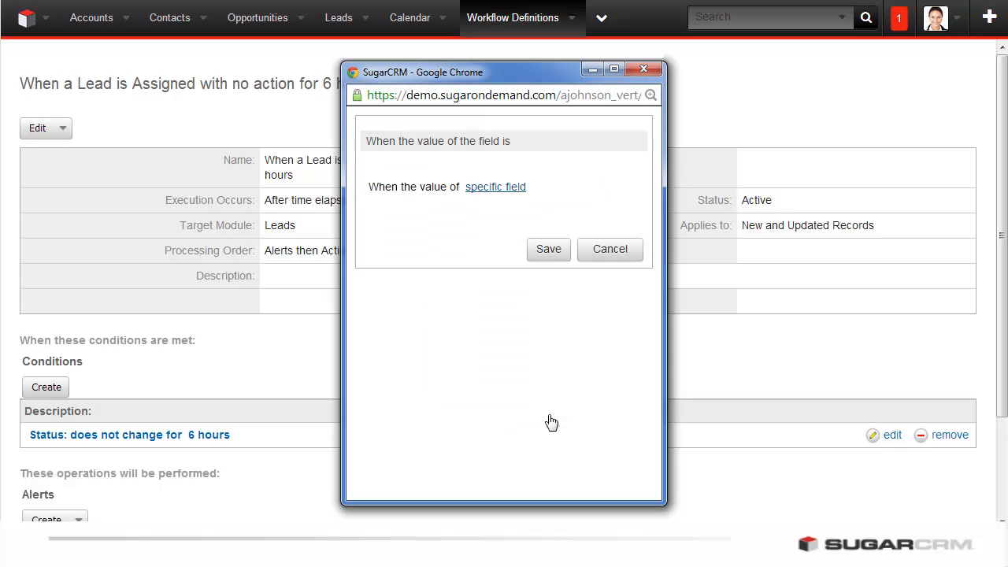
# - Define the condition's field as Status Equals Assigned and save the condition
pyautogui.click(494, 188)
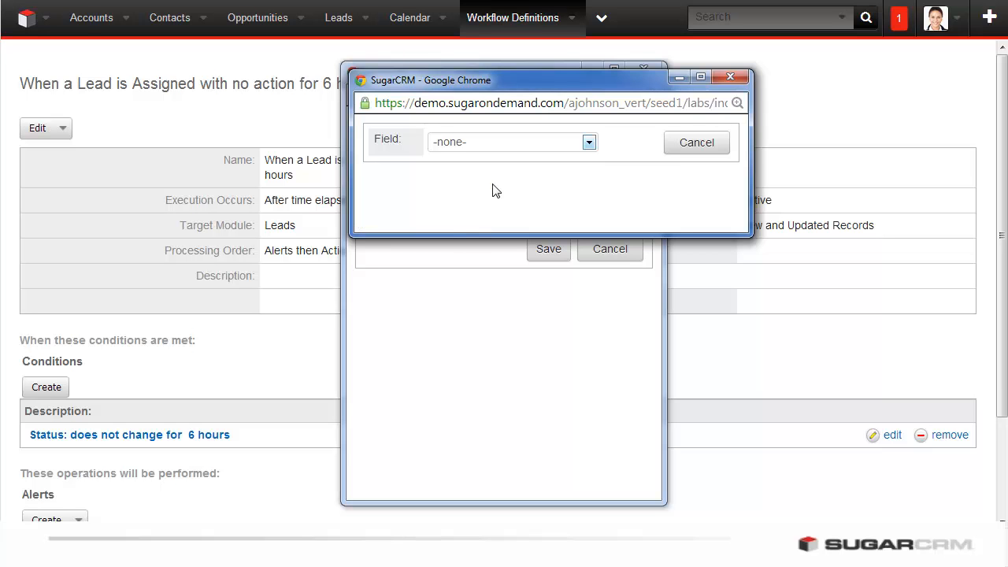
pyautogui.click(517, 142)
pyautogui.click(589, 348)
pyautogui.click(592, 377)
pyautogui.click(480, 336)
pyautogui.moveTo(748, 232); pyautogui.dragTo(829, 291)
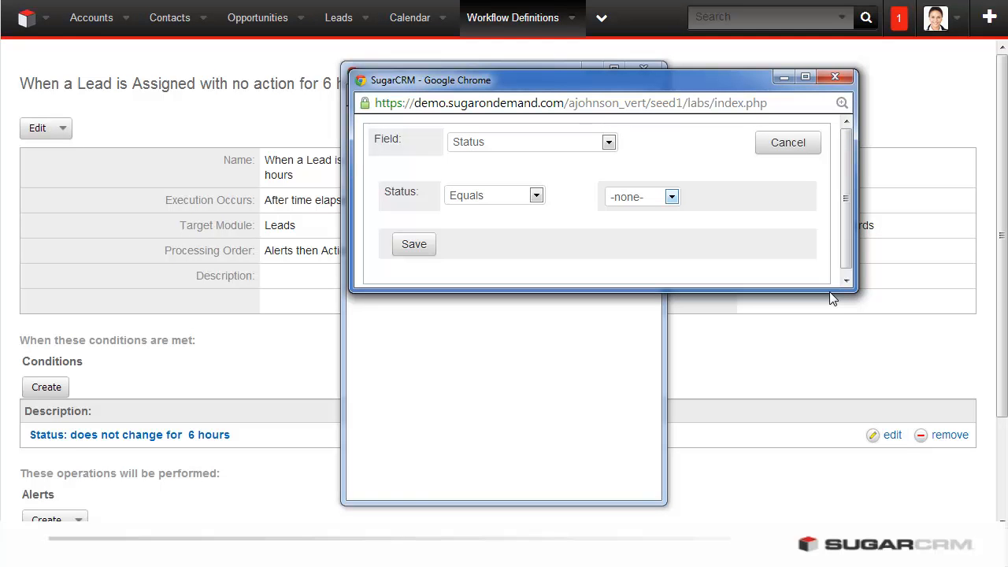
pyautogui.click(634, 198)
pyautogui.click(636, 225)
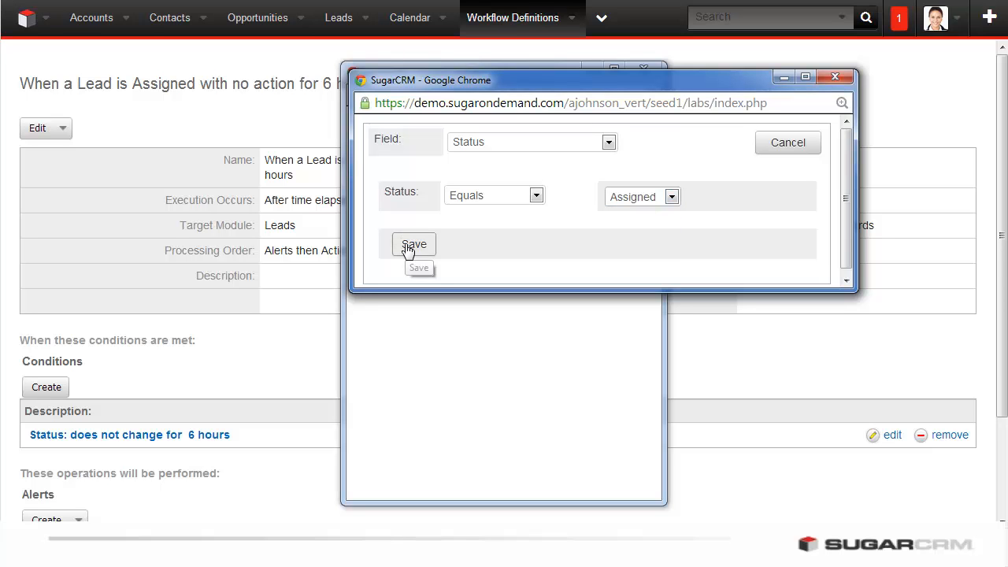
pyautogui.click(408, 245)
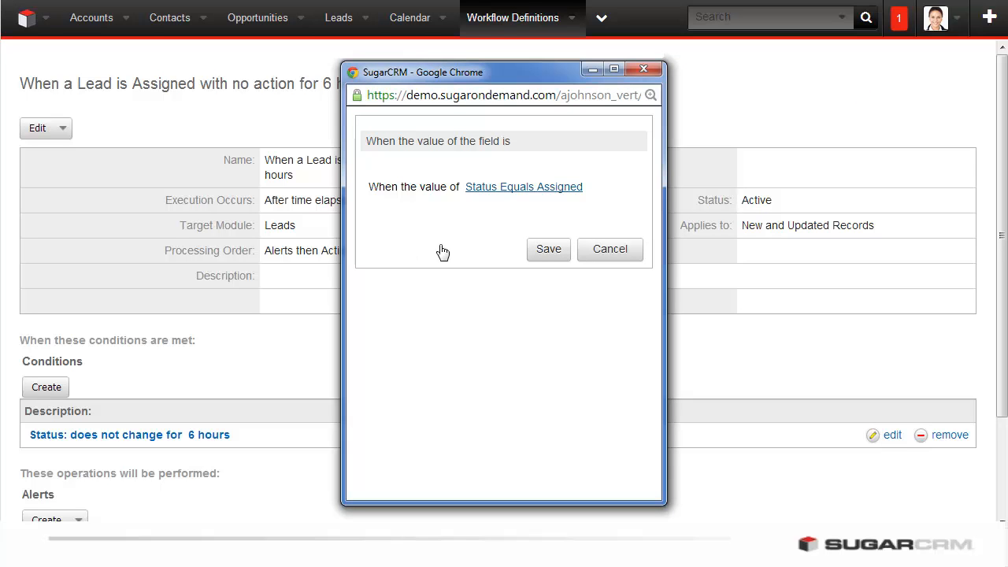
pyautogui.click(548, 249)
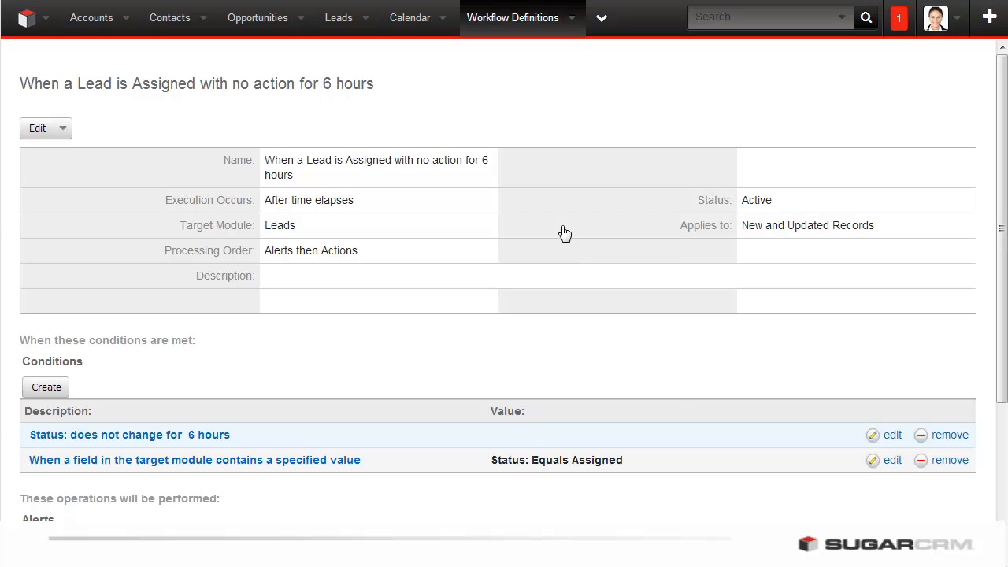
# - Go to the alert email templates and create a new template for the Leads module
pyautogui.click(572, 21)
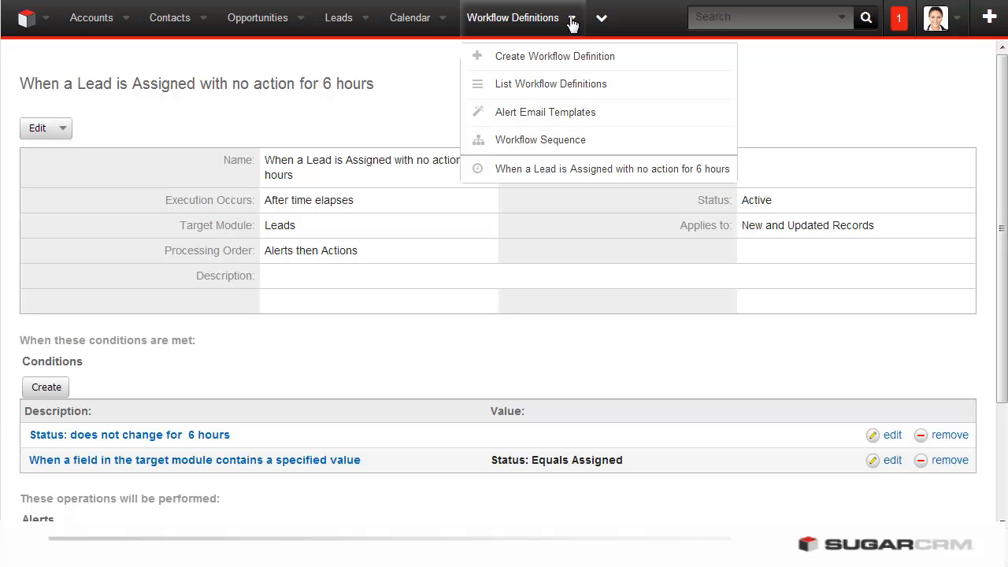
pyautogui.click(556, 115)
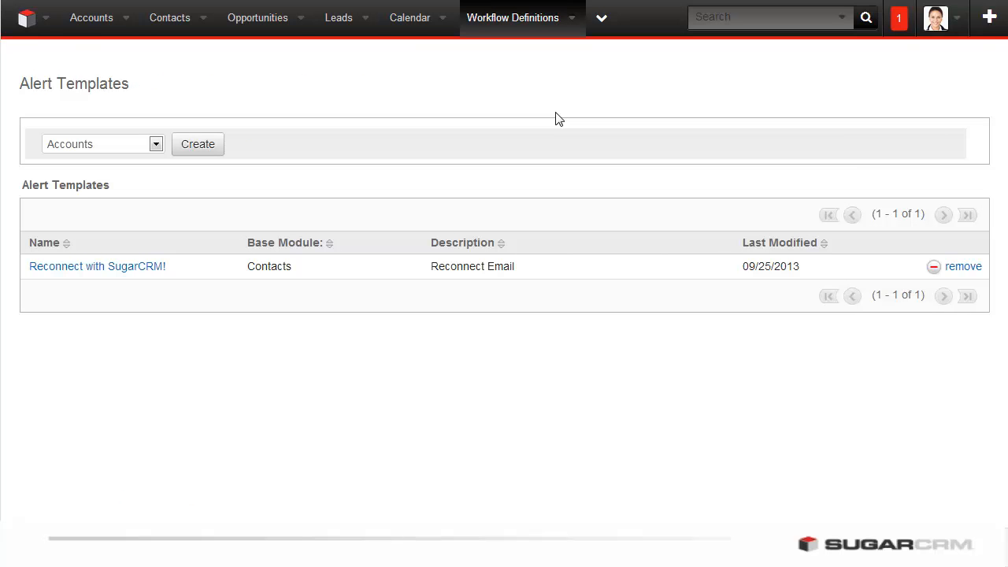
pyautogui.click(155, 144)
pyautogui.click(107, 305)
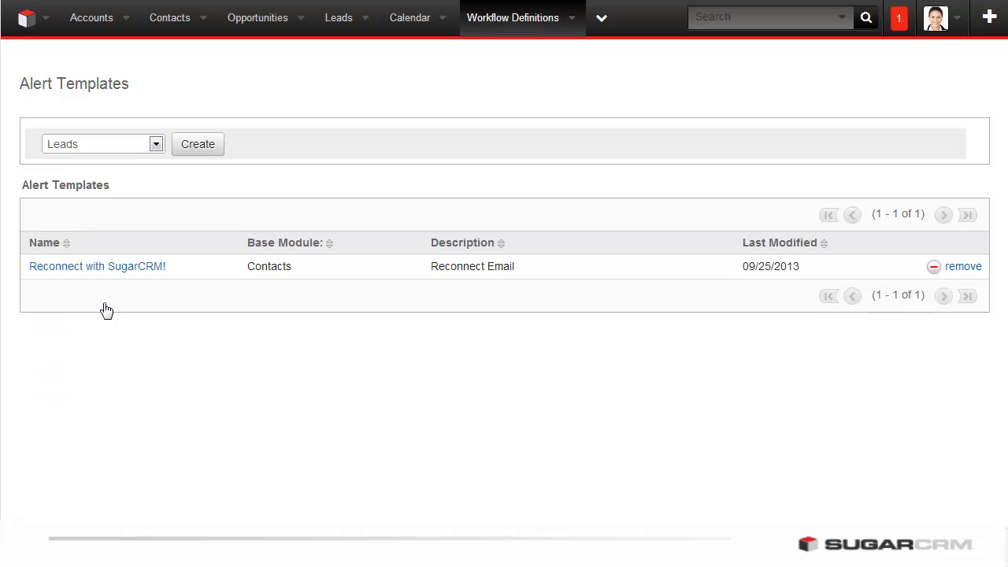
pyautogui.click(203, 146)
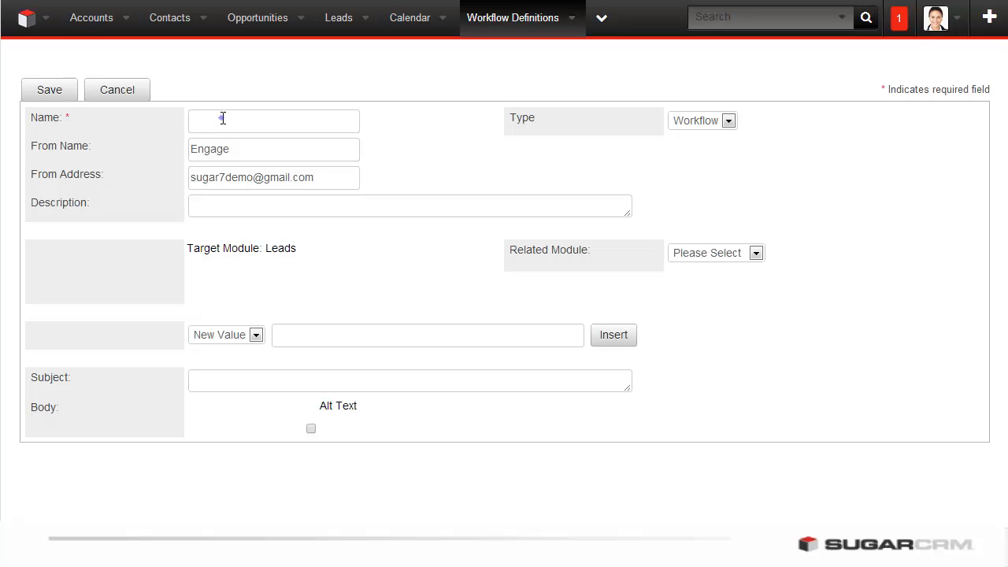
# - Name the template "Assigned Lead with no action" and set its From Name to SugarCRM
pyautogui.click(222, 118)
pyautogui.write('Assigned Lead with no action')
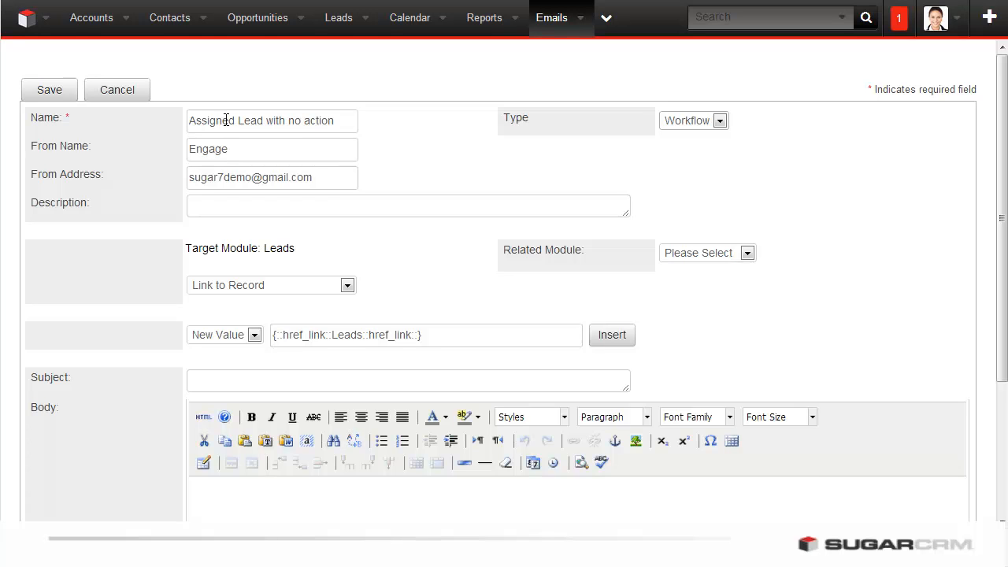
pyautogui.moveTo(283, 148); pyautogui.dragTo(138, 152)
pyautogui.write('SugarCRM')
# - Enter the subject "Assigned Lead has not changed status in 6 hours" and the body text "The following Lead has not changed in 6 hours:"
pyautogui.scroll(-1, 257, 294)
pyautogui.scroll(-1, 258, 294)
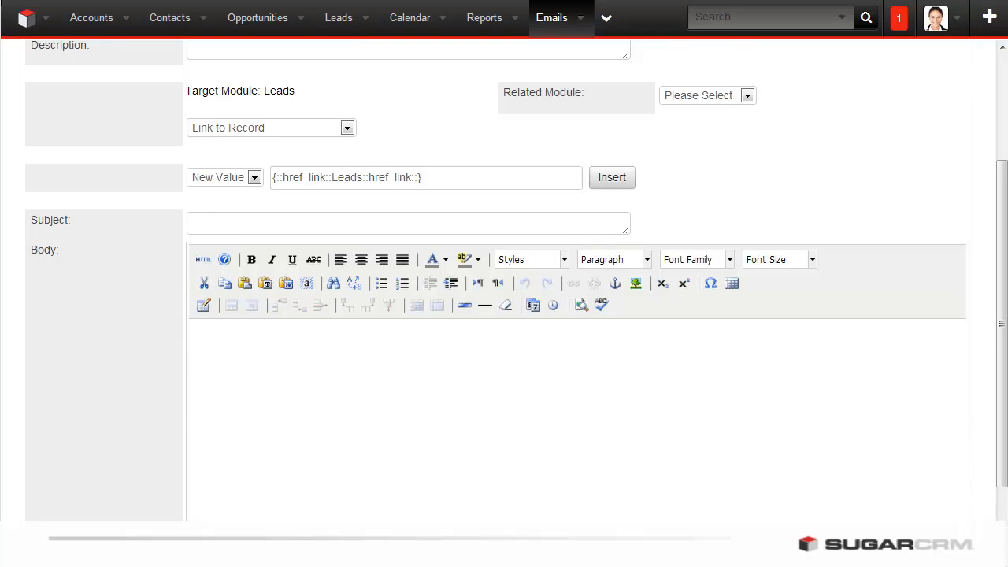
pyautogui.click(252, 228)
pyautogui.write('Assigned Lead has ')
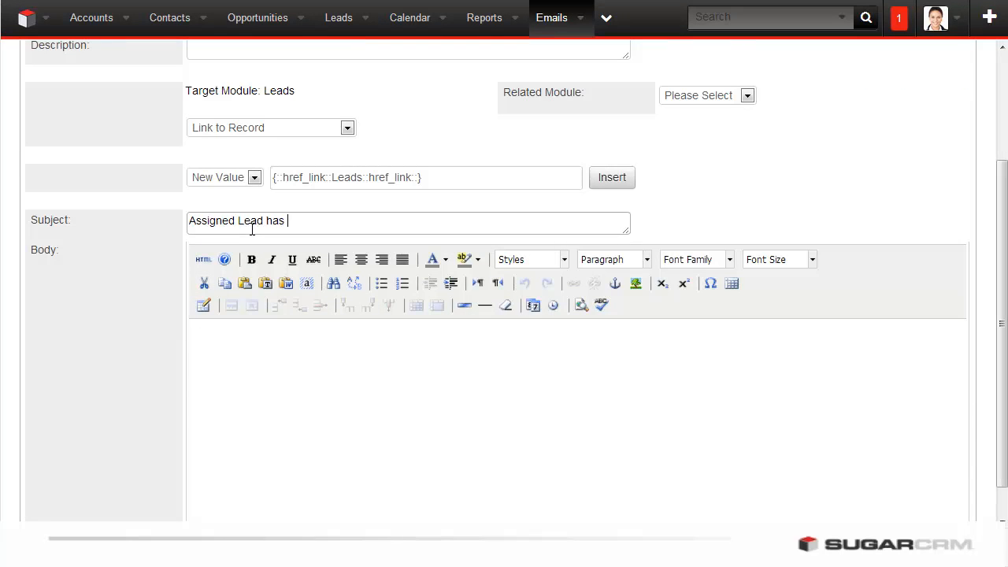
pyautogui.write('not changed status in 6 hours')
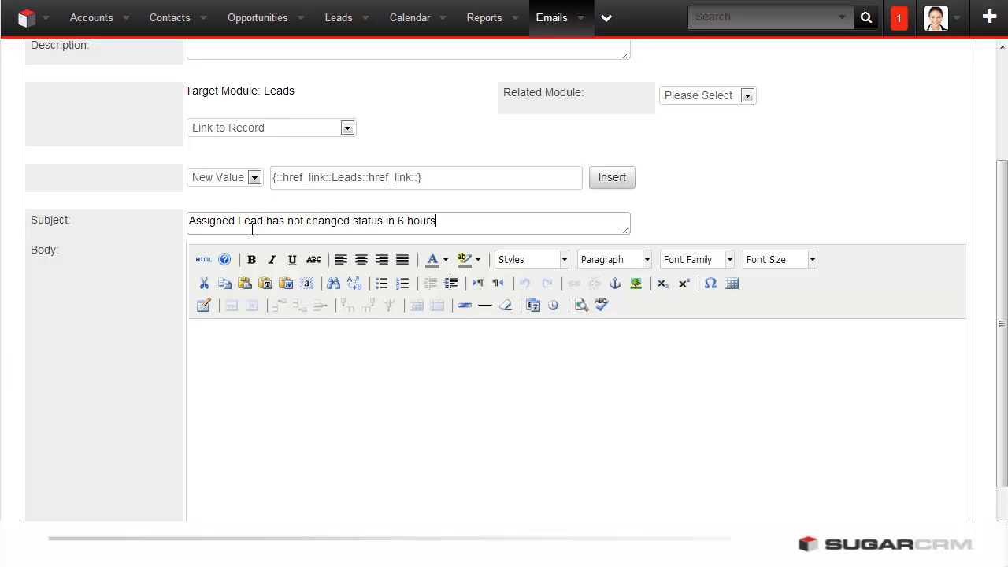
pyautogui.click(265, 347)
pyautogui.write('The following Lead has not changed in 6 hours:')
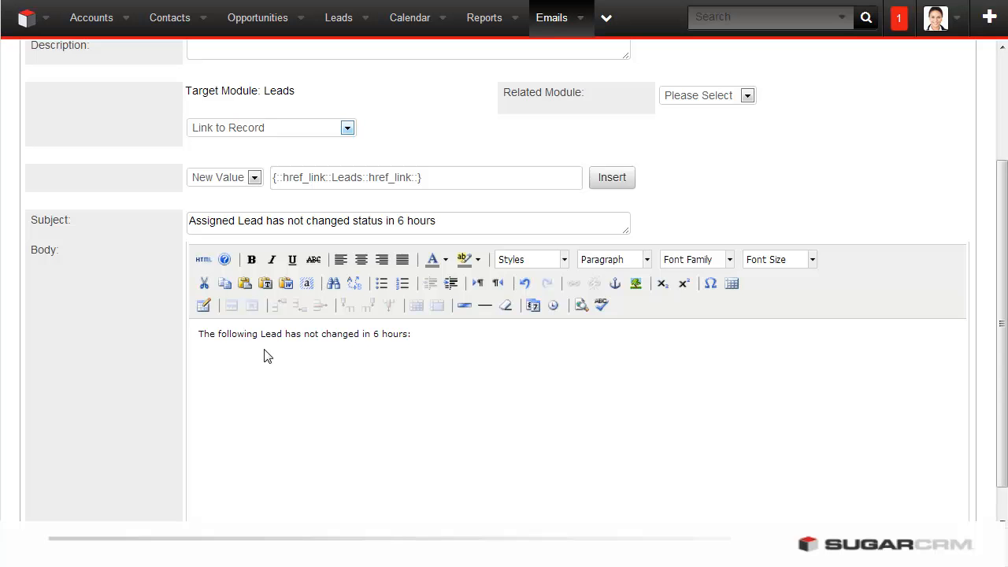
# - Insert the lead's Name variable into the email body below the introductory text
pyautogui.click(282, 131)
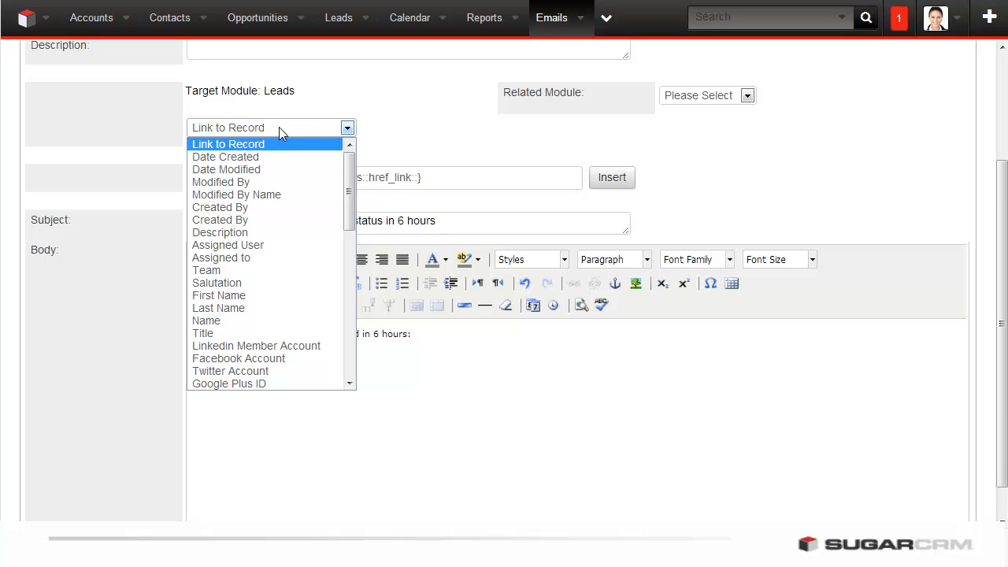
pyautogui.click(232, 321)
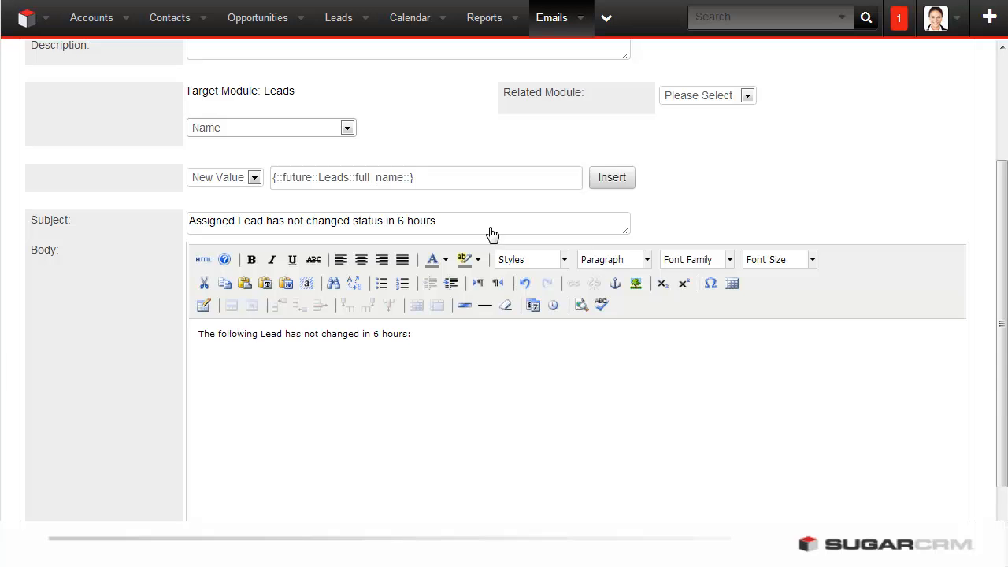
pyautogui.click(620, 184)
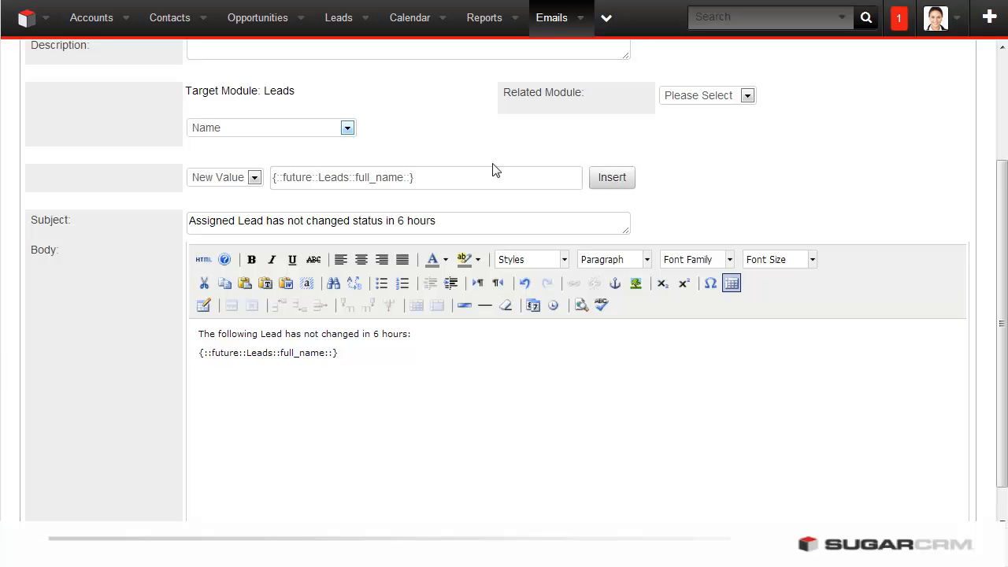
# - Insert the lead's Link to Record variable into the email body below the name variable
pyautogui.click(246, 130)
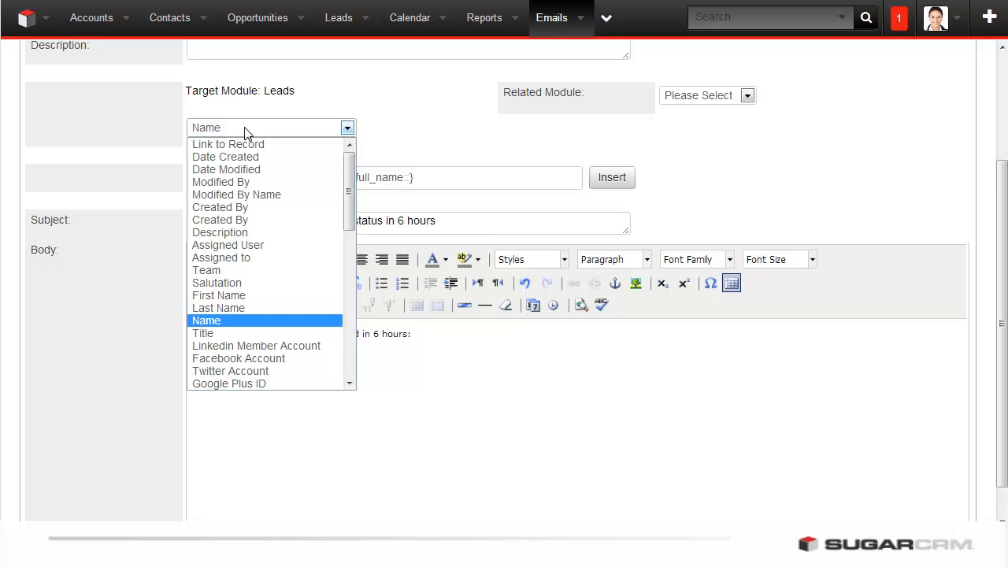
pyautogui.click(268, 144)
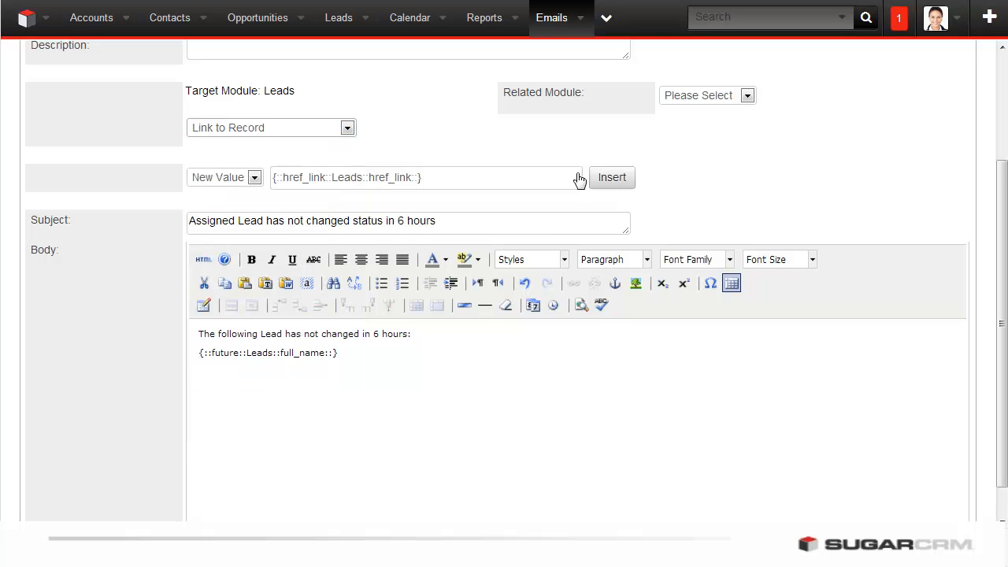
pyautogui.click(613, 179)
# - Add the text "Assigned to:" followed by the lead's Assigned to variable below a blank line in the body, and save the template
pyautogui.press('Return')
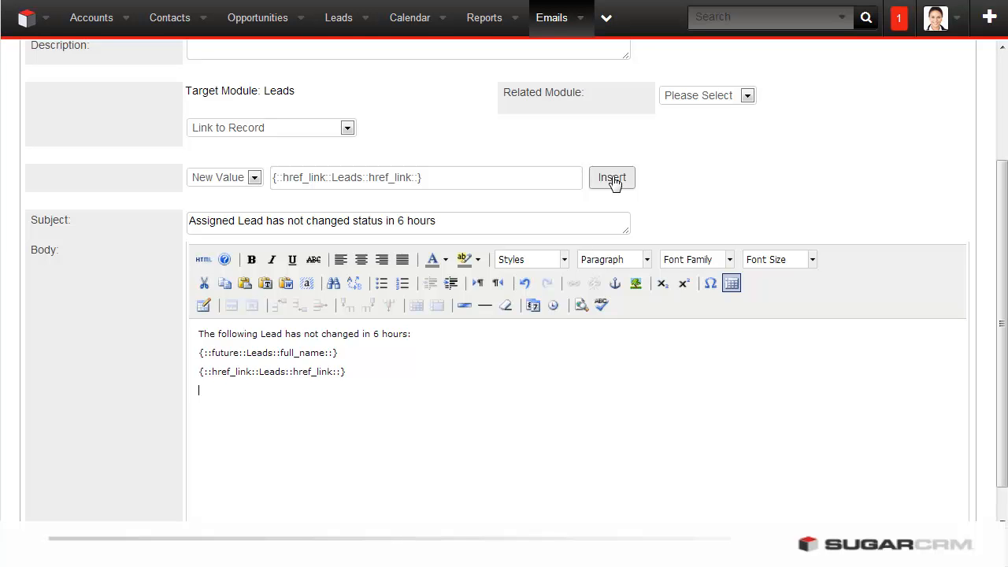
pyautogui.press('Return')
pyautogui.write('Assigned to:')
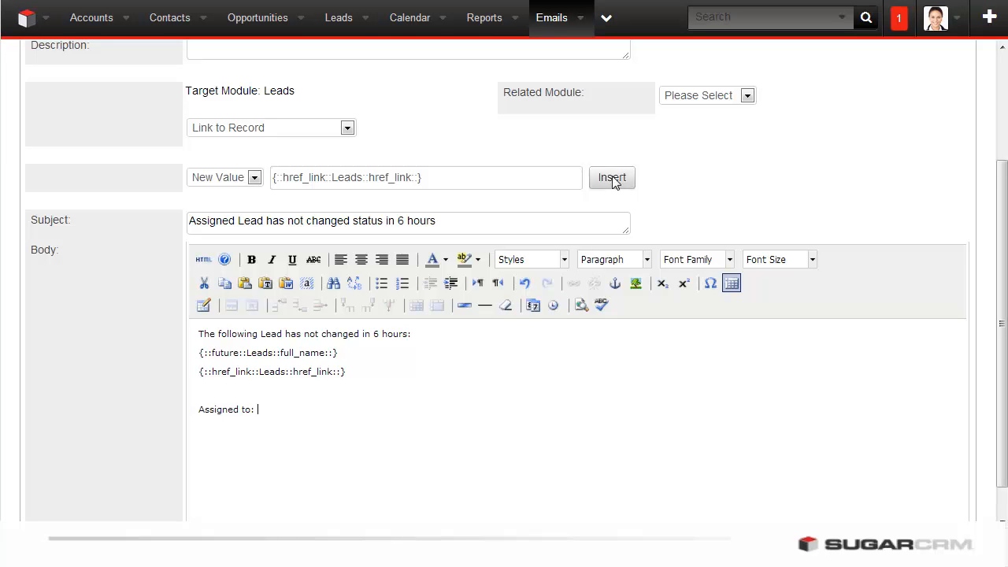
pyautogui.click(281, 128)
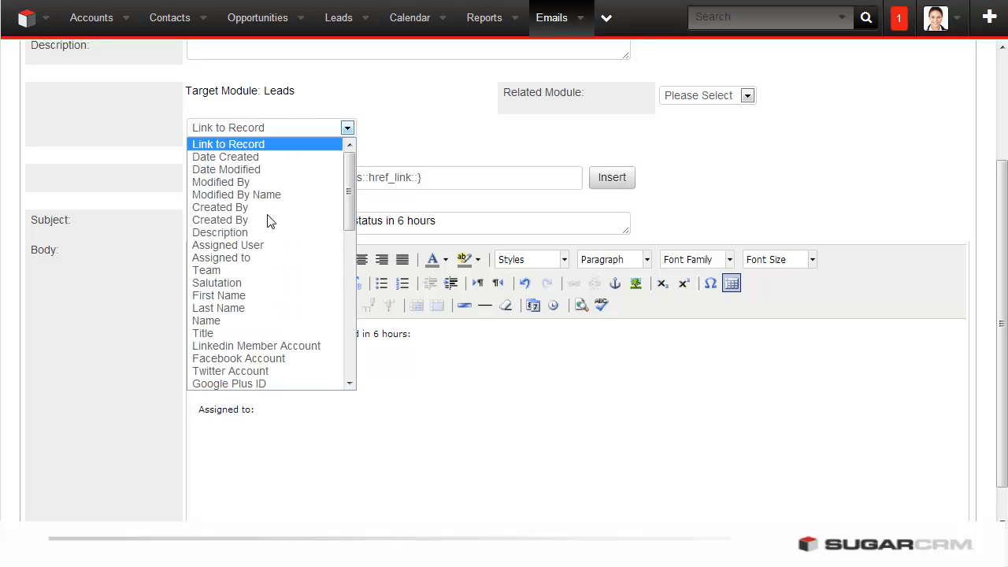
pyautogui.click(260, 258)
pyautogui.click(611, 185)
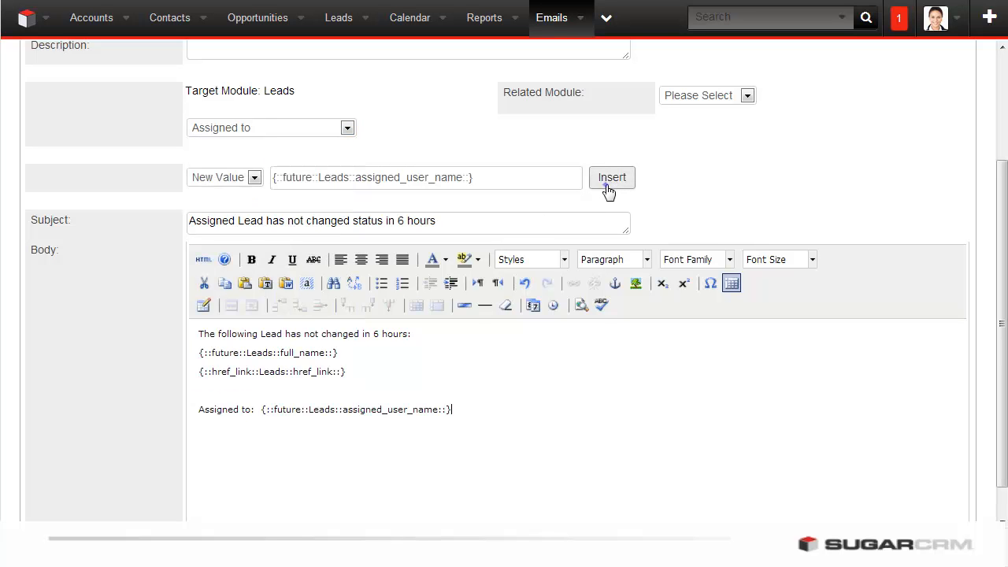
pyautogui.scroll(3, 608, 191)
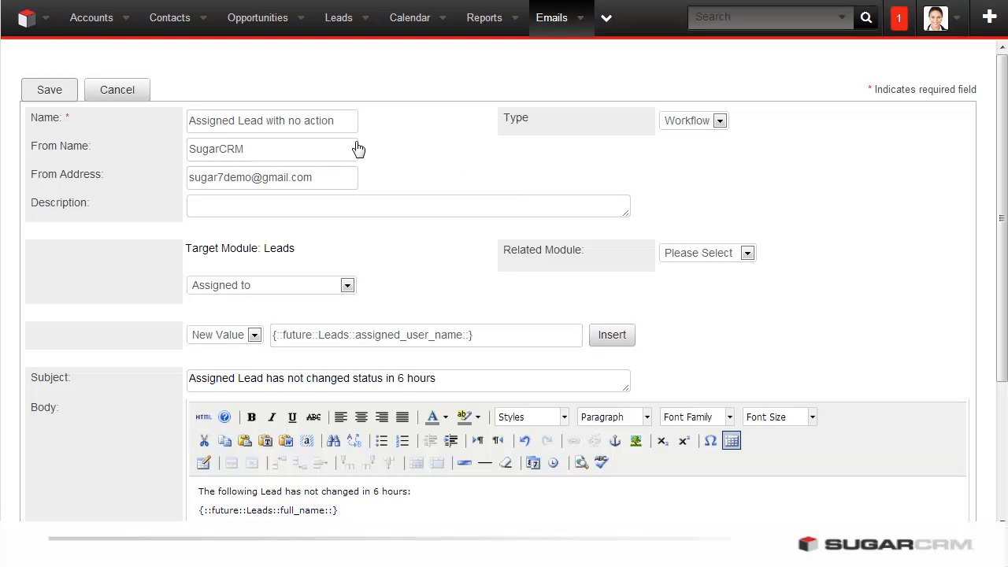
pyautogui.click(56, 94)
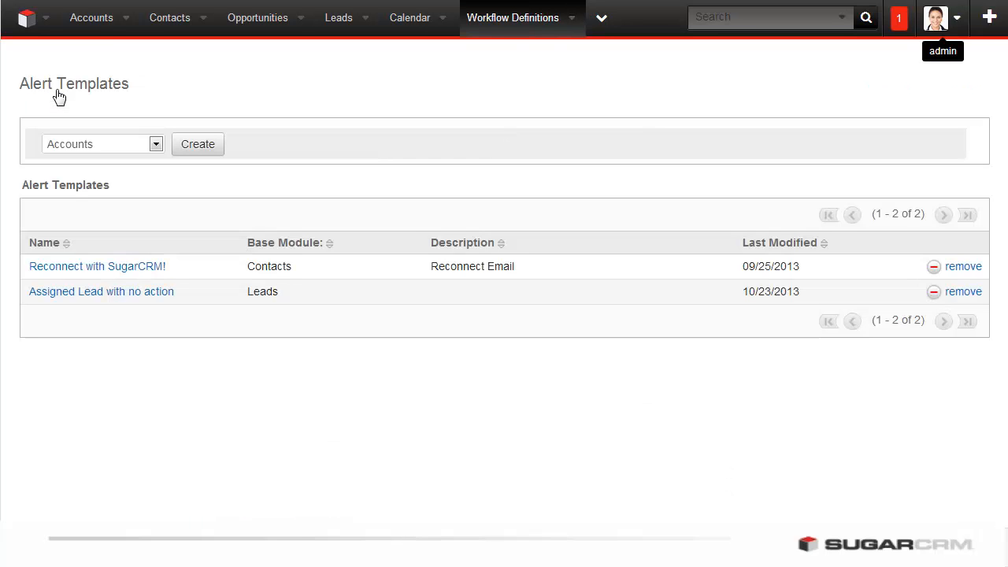
# - Go to the workflow definitions and open the workflow "When a Lead is Assigned with no action for 6 hours"
pyautogui.click(573, 20)
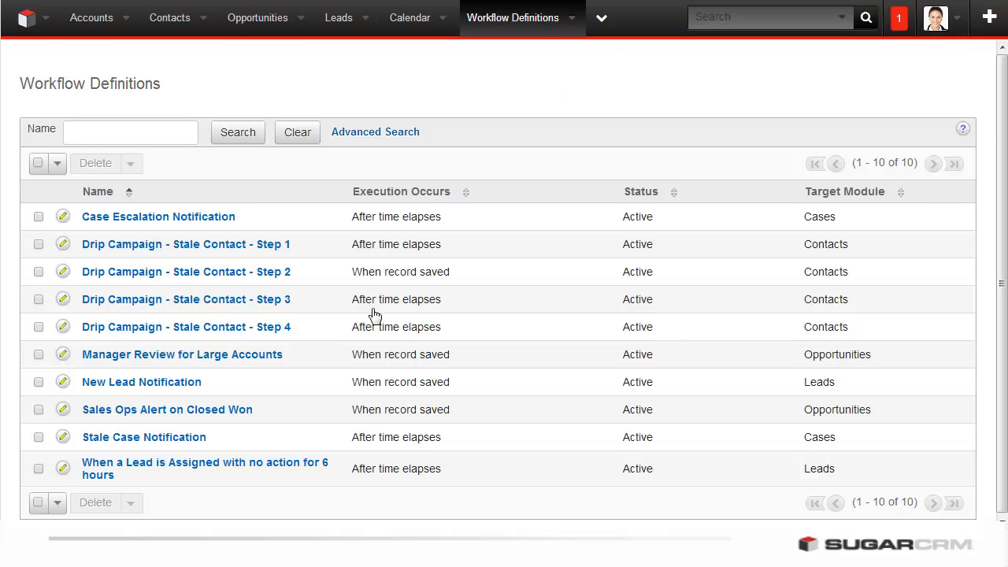
pyautogui.click(243, 465)
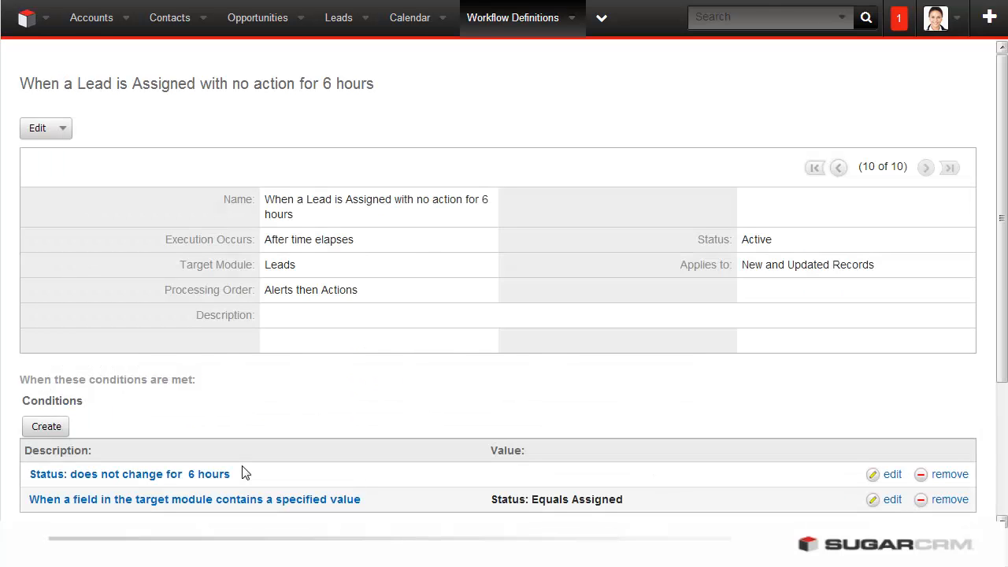
pyautogui.click(1001, 438)
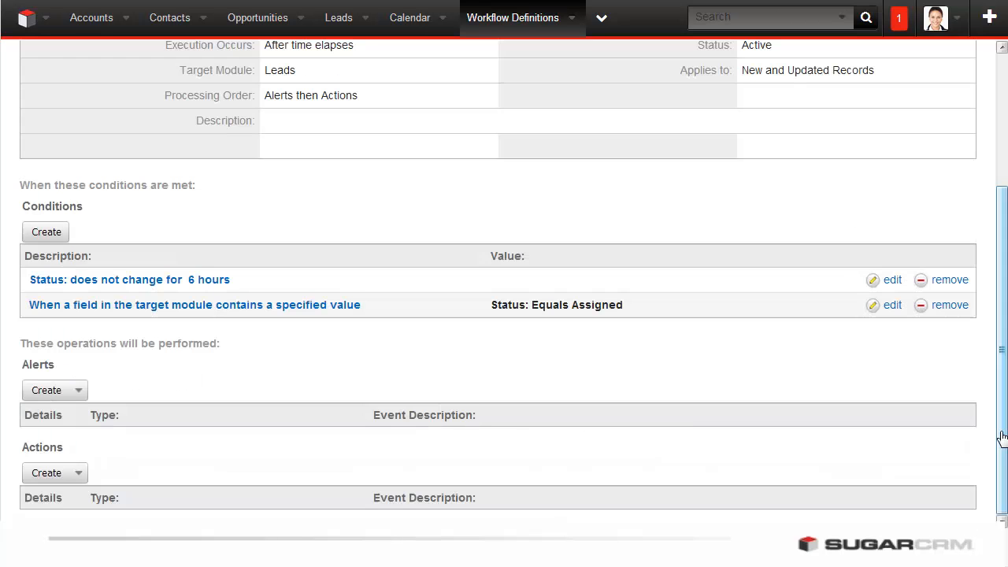
# - Create an email alert named "Lead unchanged for 6 hours" that uses the custom template "Assigned Lead with no action", and save it
pyautogui.click(56, 394)
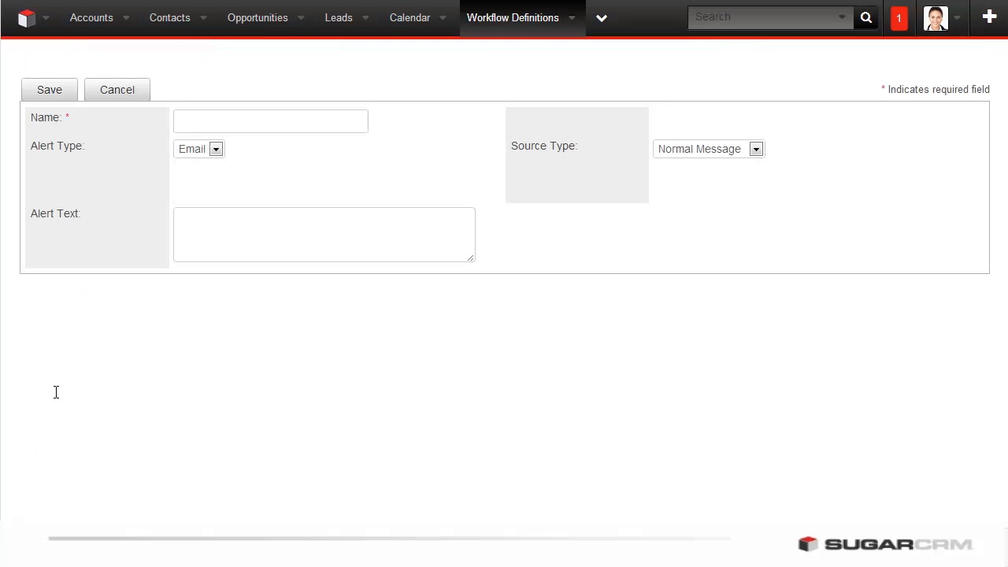
pyautogui.click(225, 120)
pyautogui.write('Lead unchanged for 6 hours')
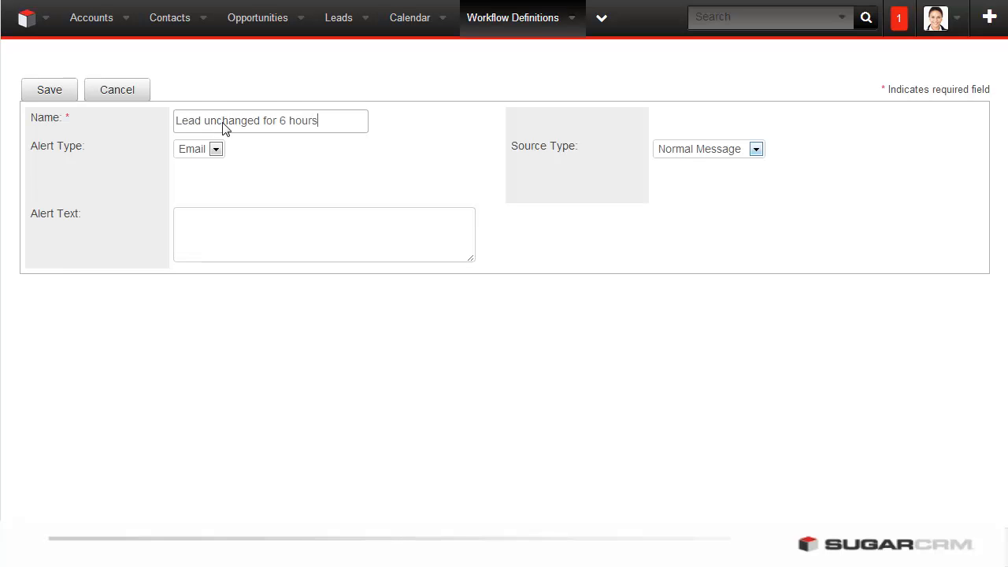
pyautogui.click(689, 151)
pyautogui.click(686, 178)
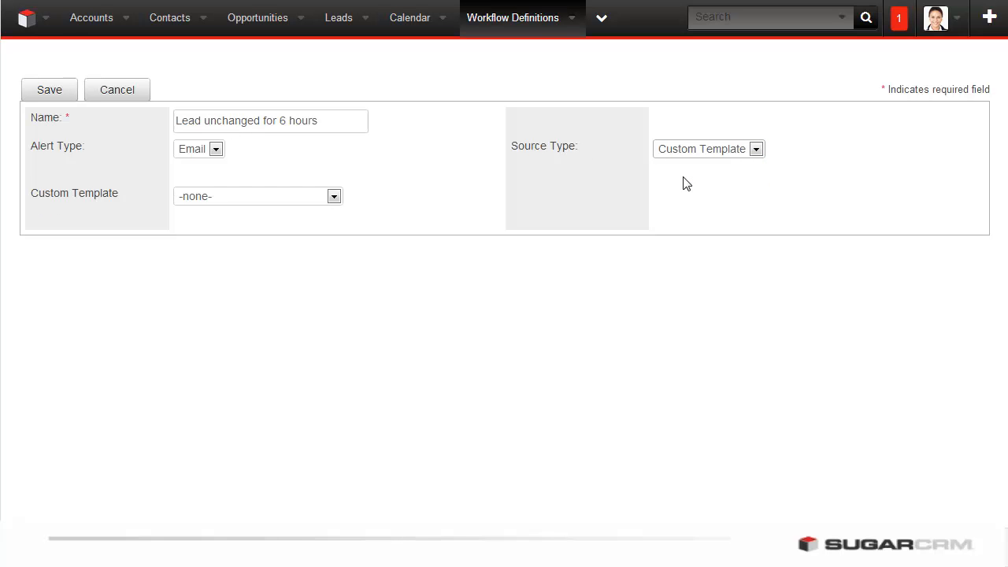
pyautogui.click(215, 151)
pyautogui.click(216, 150)
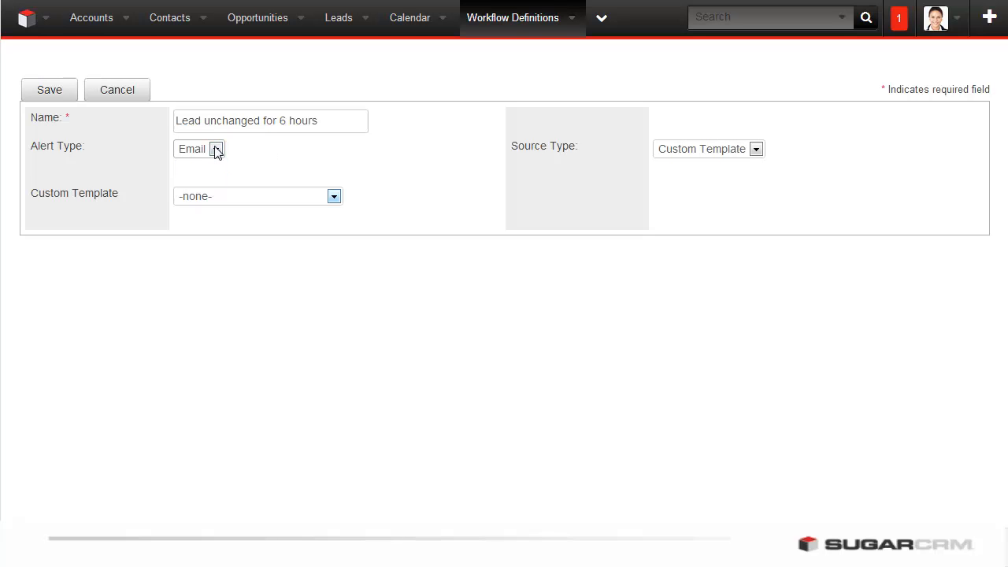
pyautogui.click(225, 199)
pyautogui.click(228, 226)
pyautogui.click(51, 92)
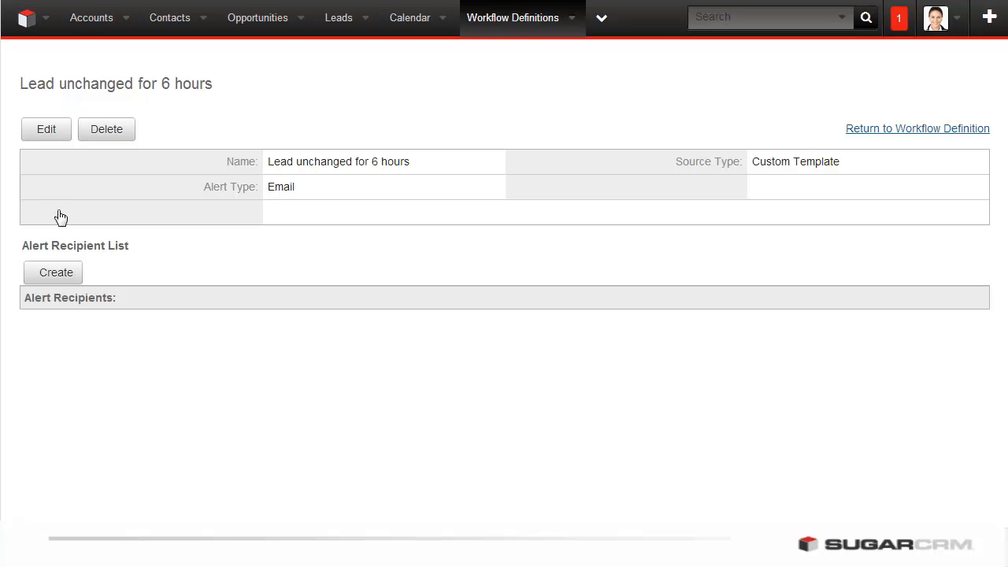
# - Create an alert recipient as a user associated with the target module, choosing the user who is assigned the record
pyautogui.click(62, 276)
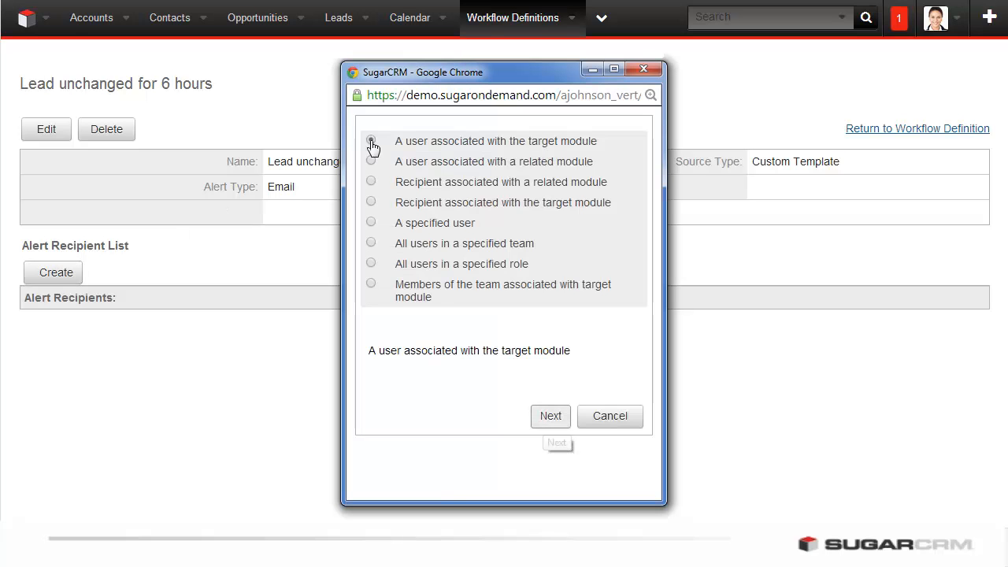
pyautogui.click(543, 418)
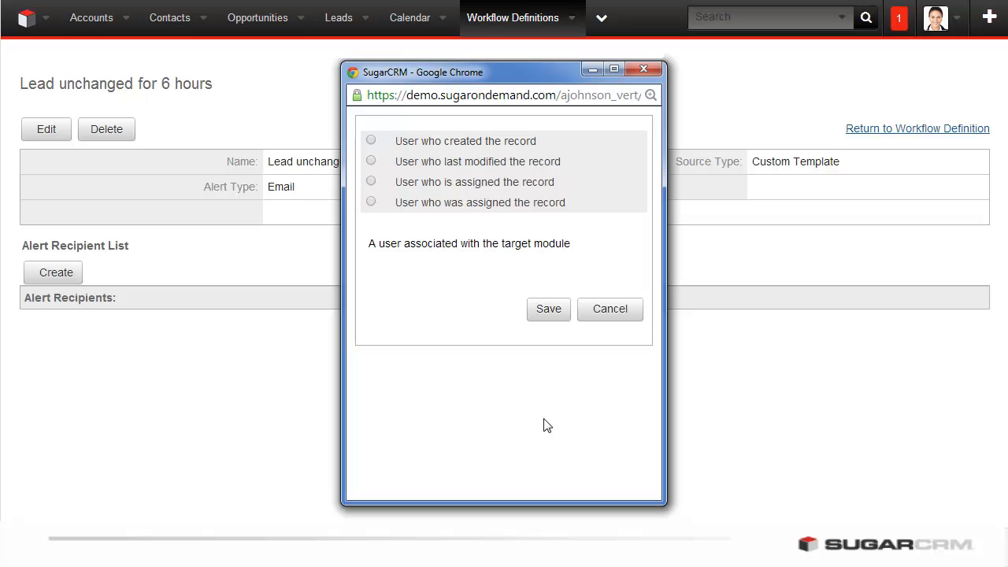
pyautogui.click(372, 181)
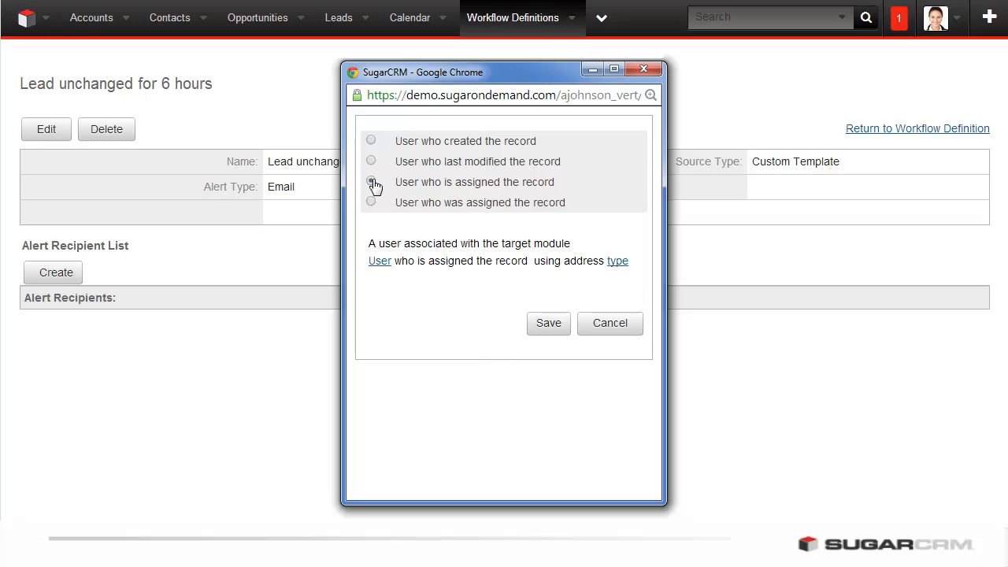
# - Change the recipient from the assigned user to the User's Manager
pyautogui.click(381, 262)
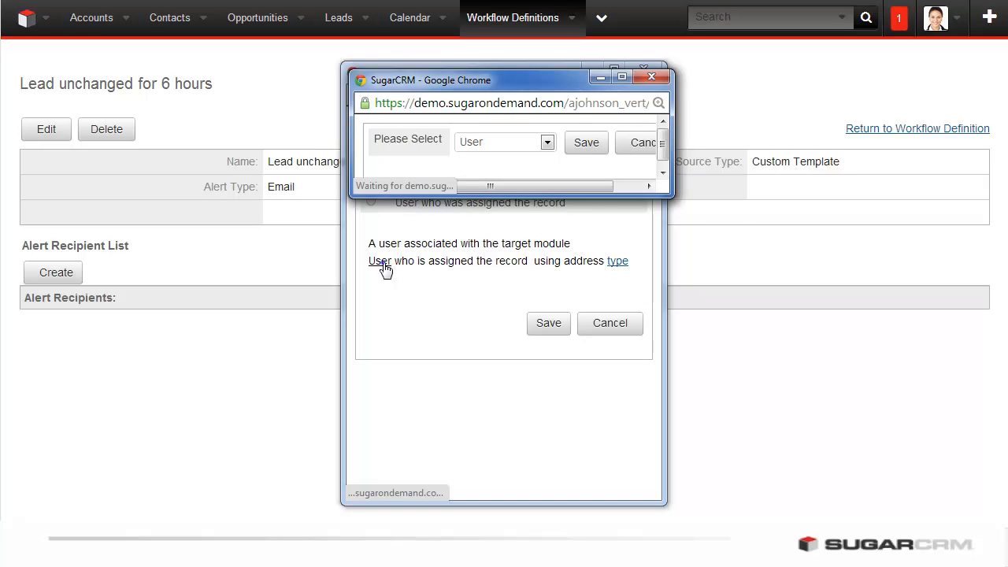
pyautogui.moveTo(670, 192); pyautogui.dragTo(741, 204)
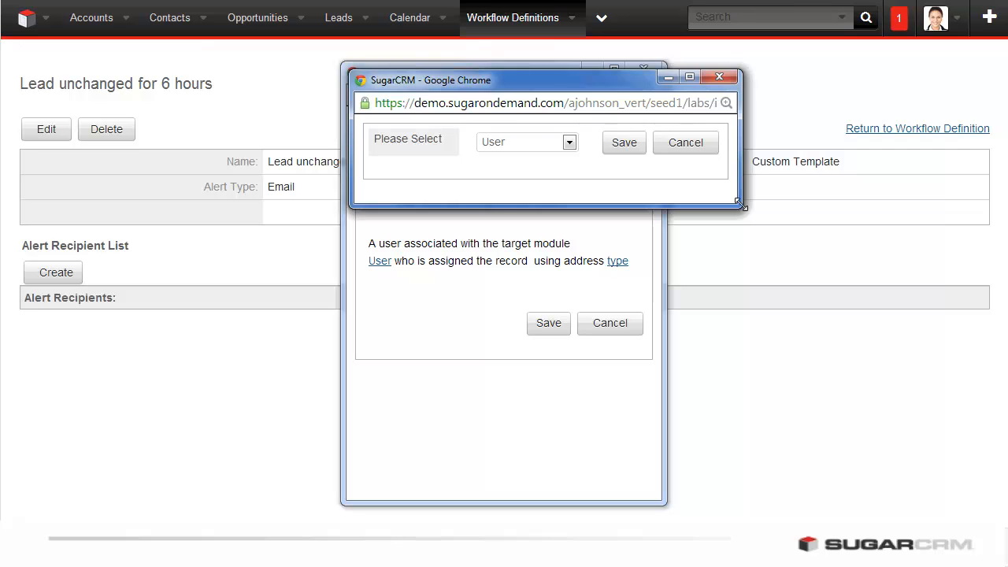
pyautogui.click(570, 141)
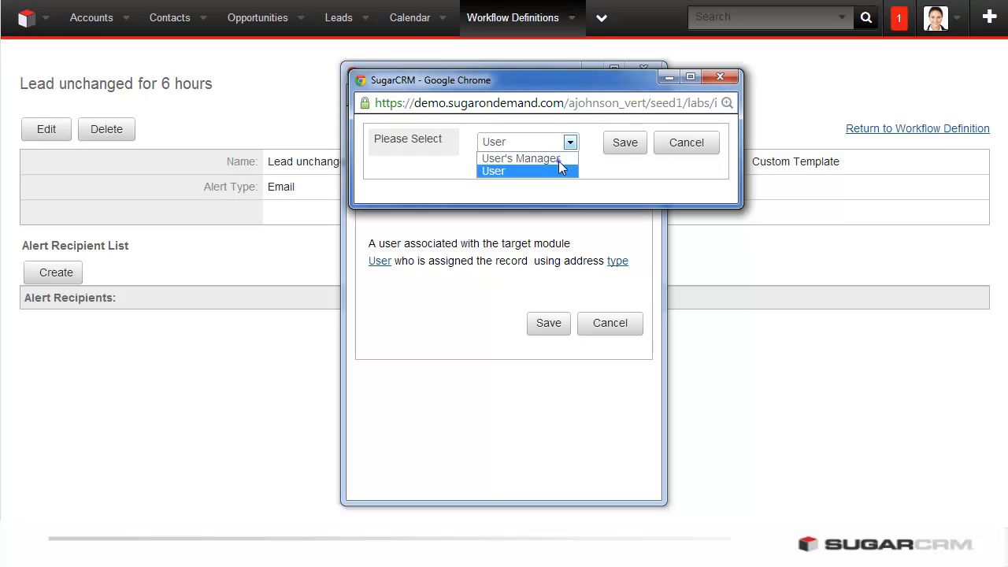
pyautogui.click(535, 157)
pyautogui.click(624, 142)
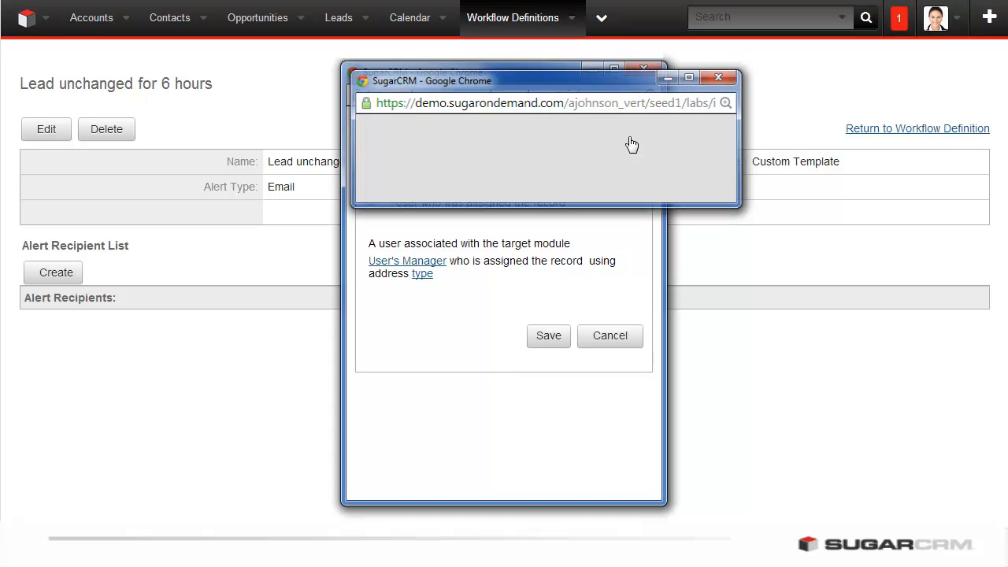
# - Set the recipient's address type to "To:" and save the alert recipient
pyautogui.click(423, 276)
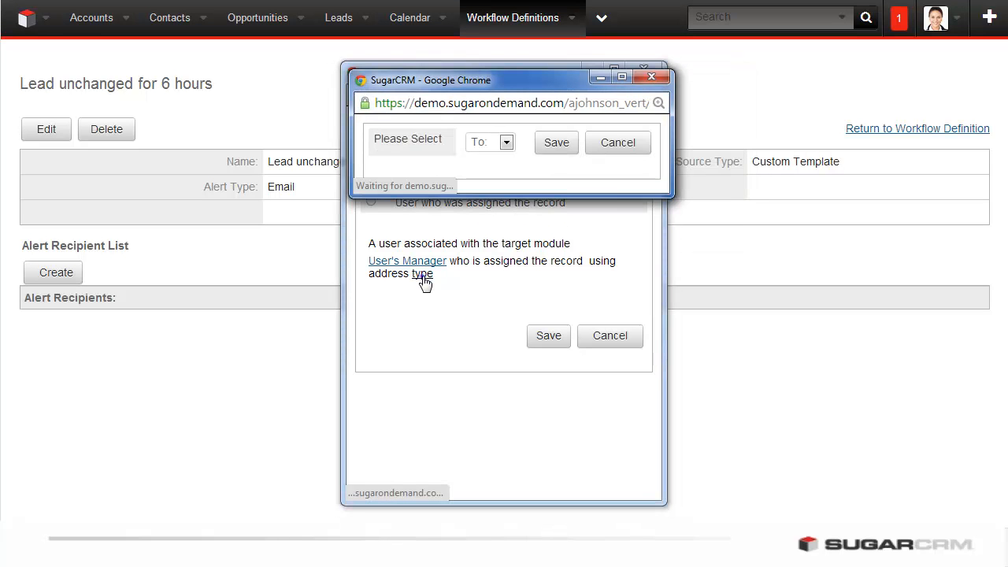
pyautogui.click(554, 143)
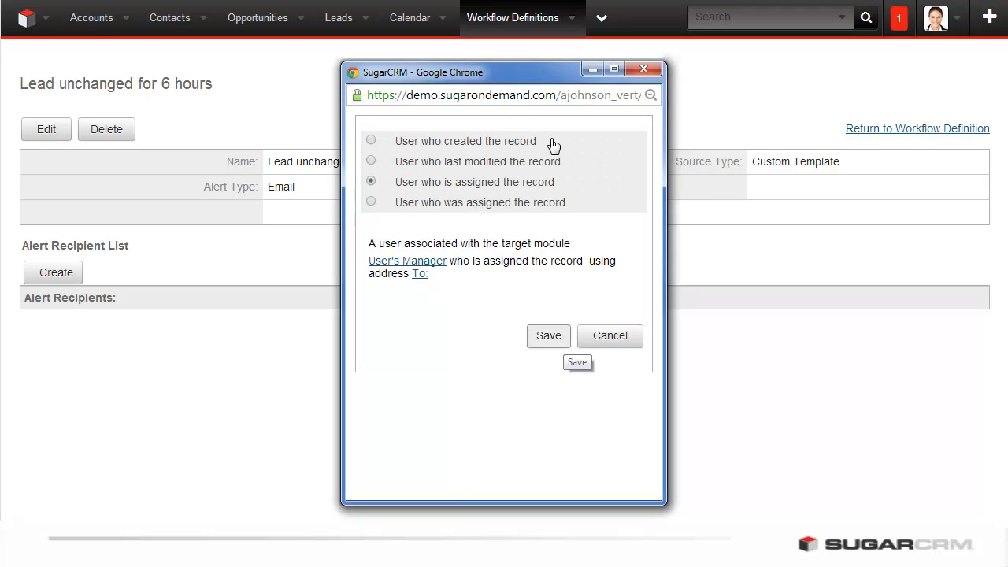
pyautogui.click(559, 345)
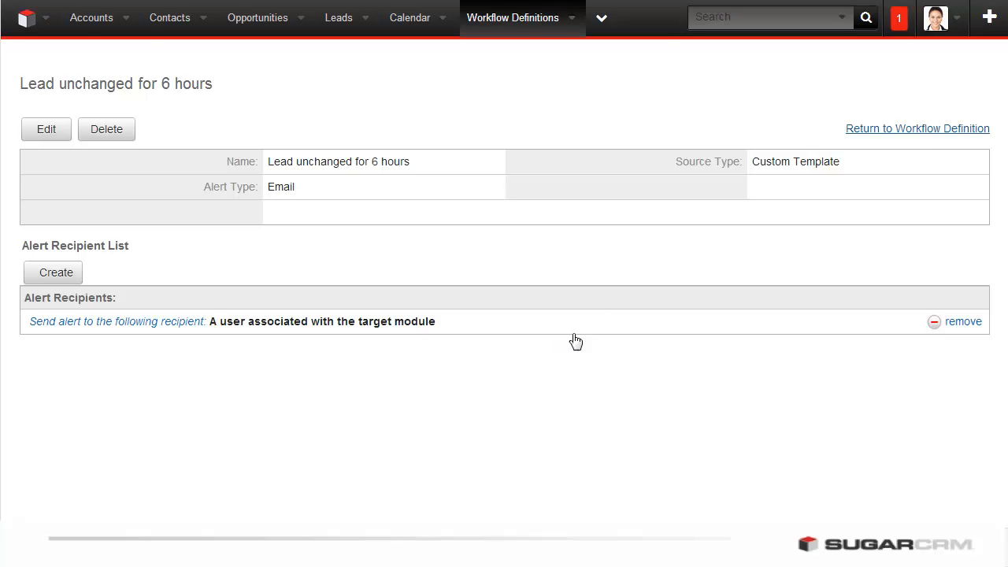
# - Return to the workflow definition and review its conditions and alerts
pyautogui.click(918, 129)
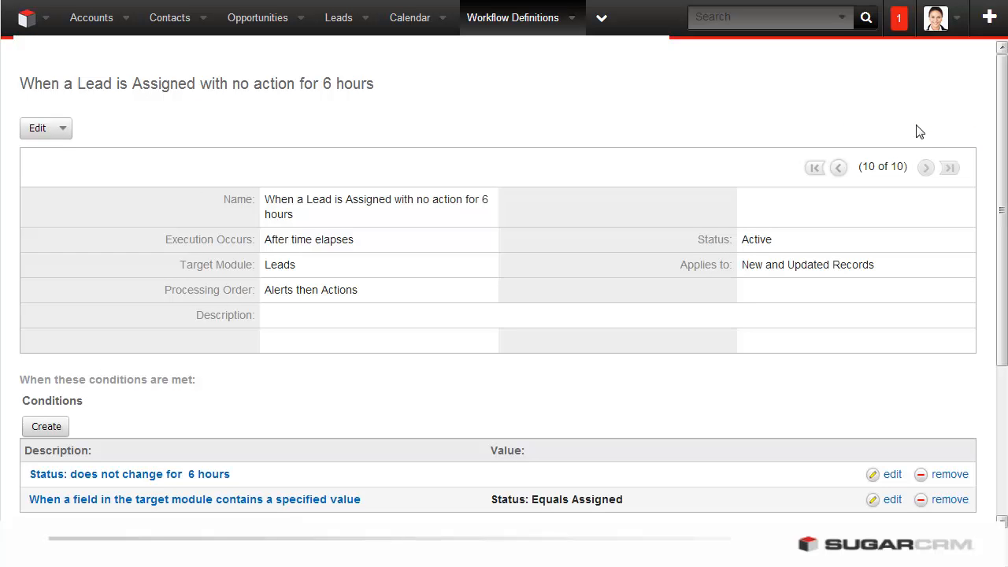
pyautogui.click(1003, 474)
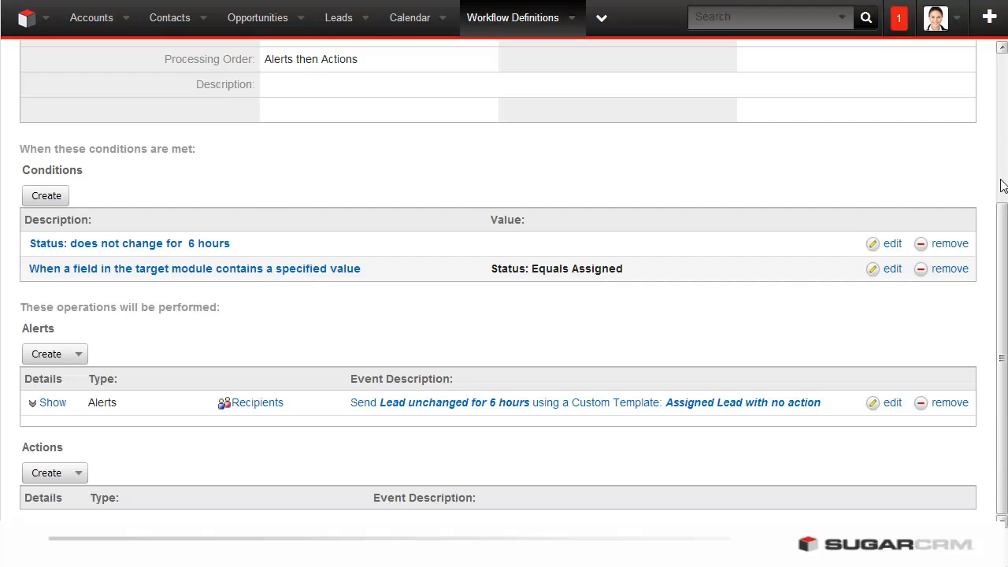
pyautogui.click(1003, 94)
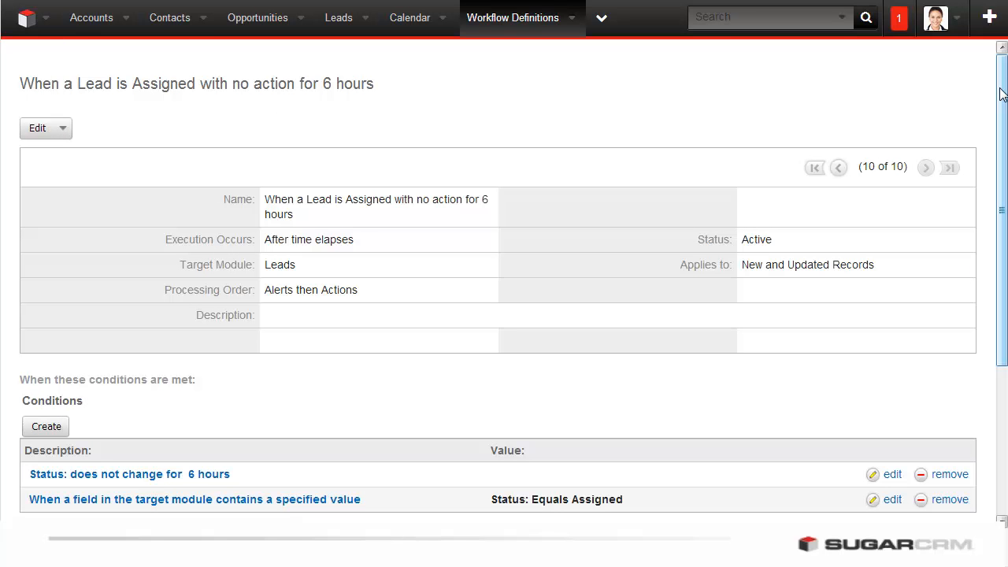